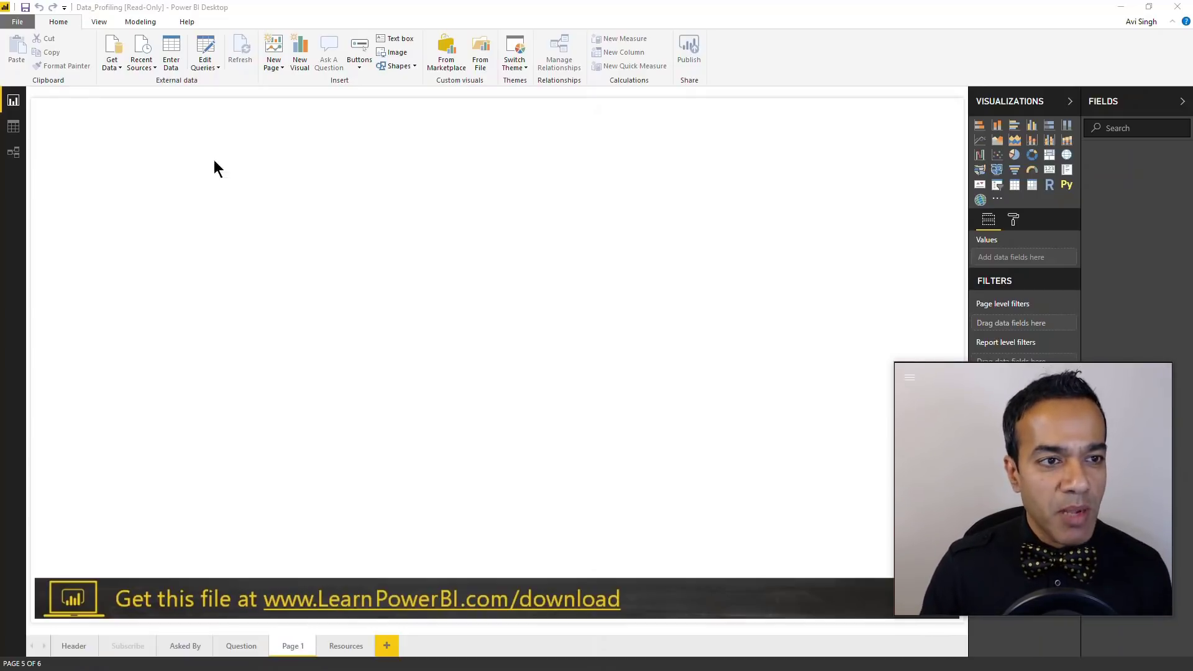
Connect to SQL Server, select FactInternetSales plus related tables in AdventureWorksDW2012, and choose Edit
left_click(113, 63)
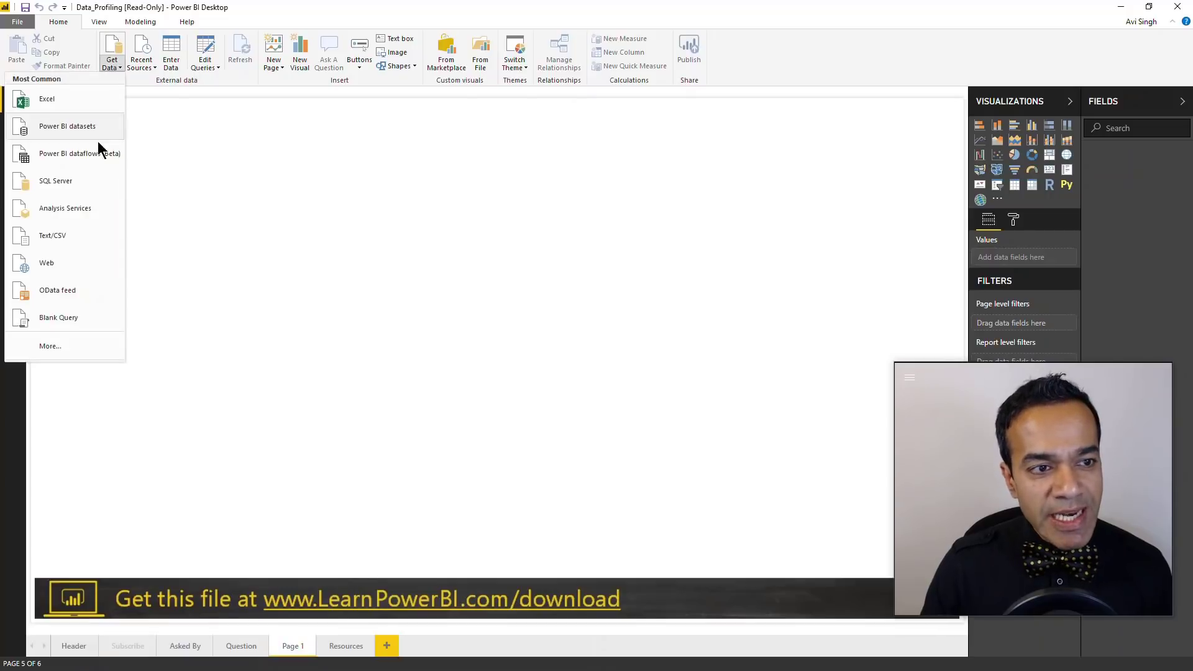
left_click(60, 182)
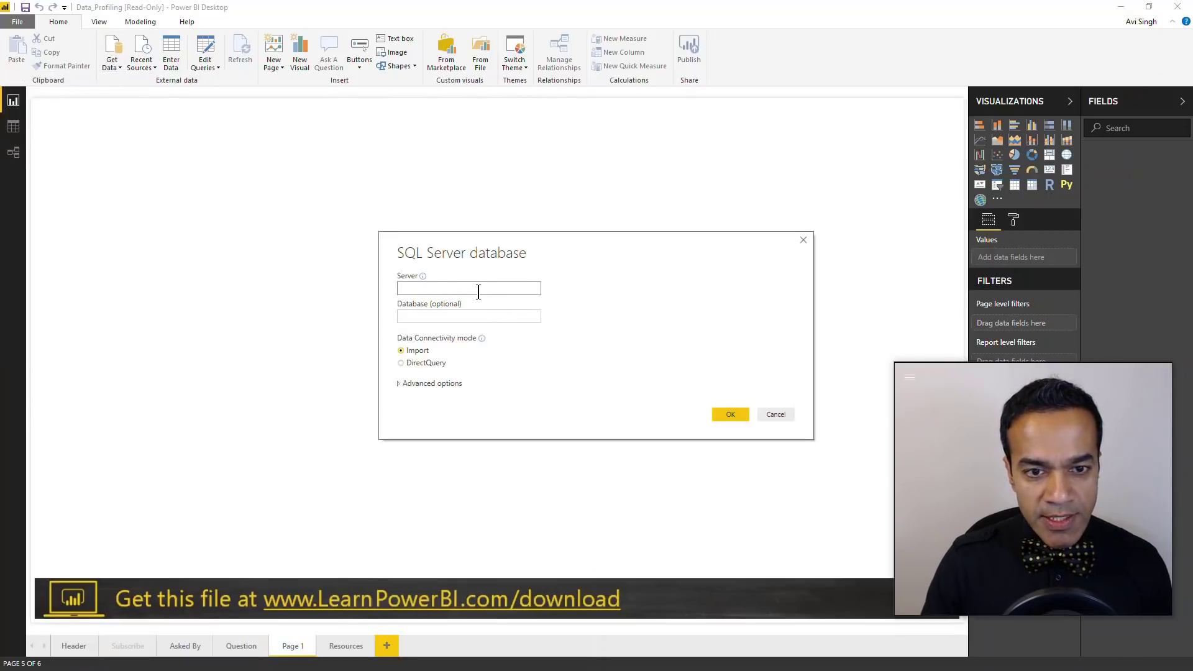
left_click(731, 415)
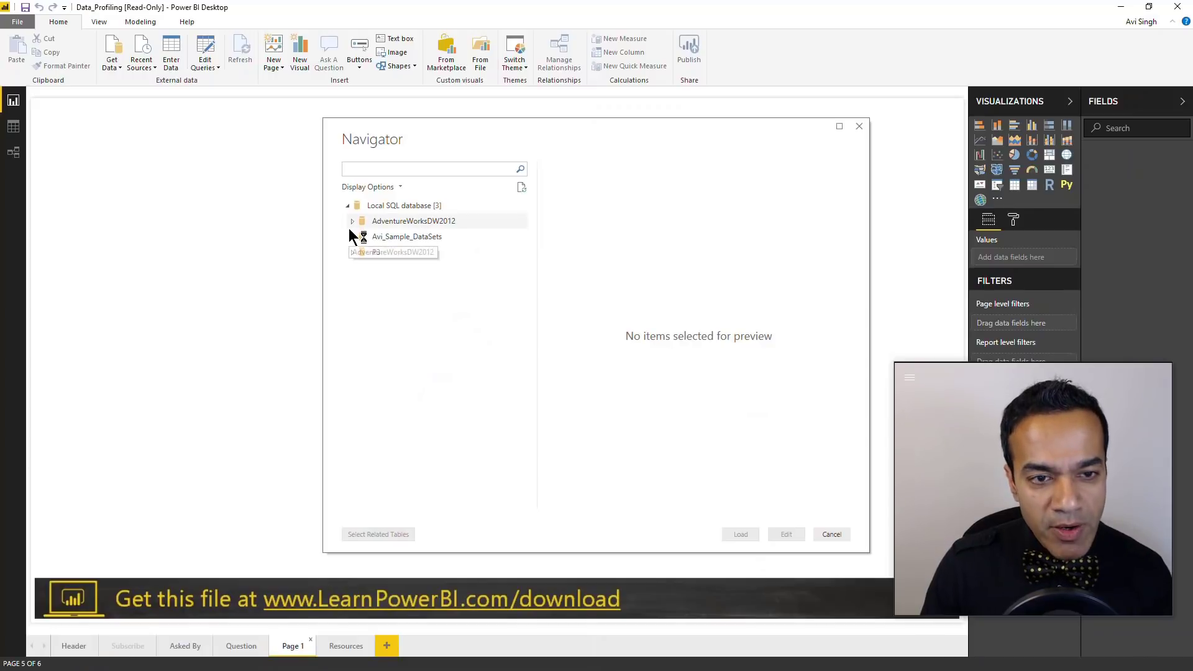
left_click(352, 222)
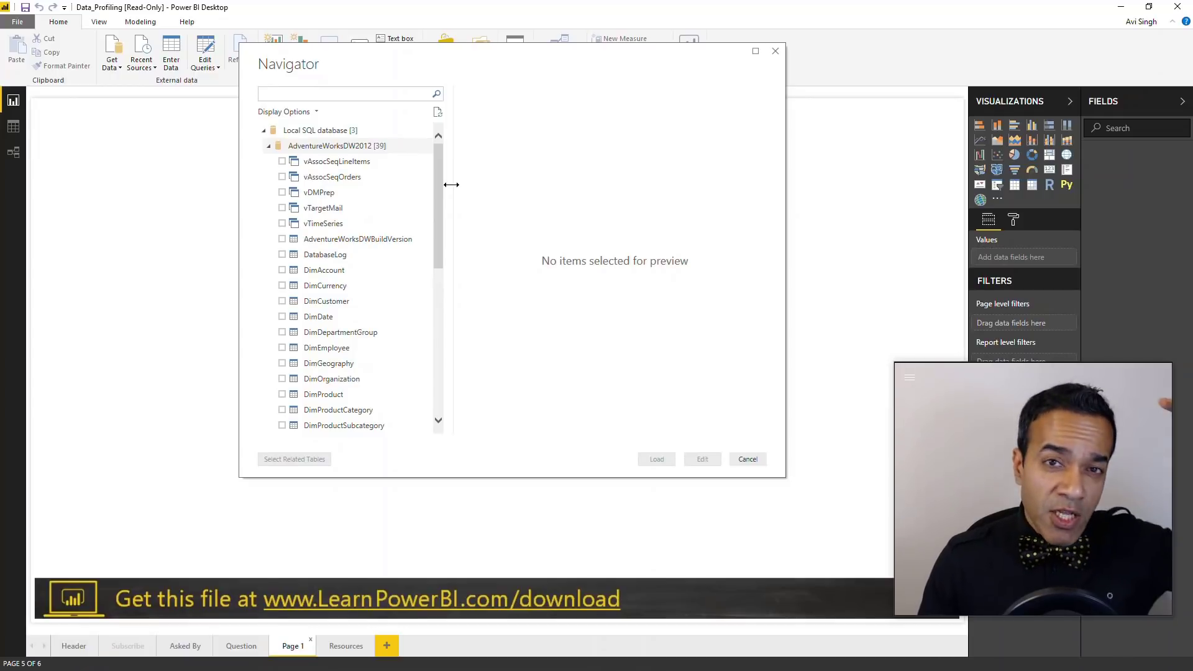
left_click_drag(436, 210, 440, 347)
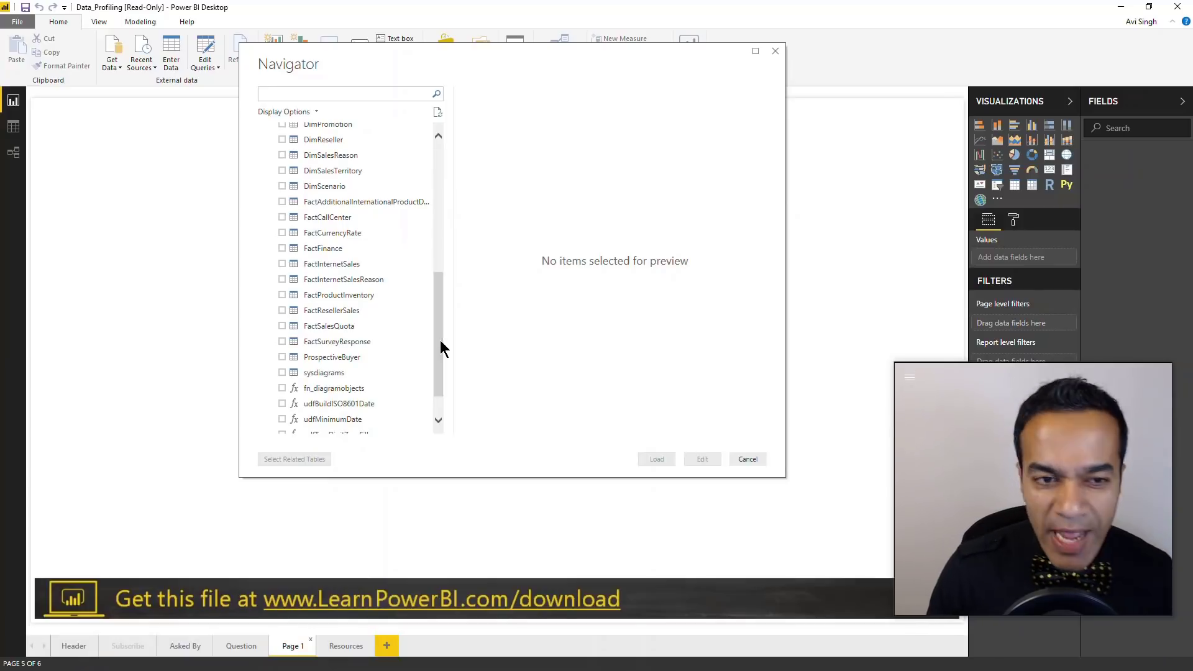
left_click(282, 263)
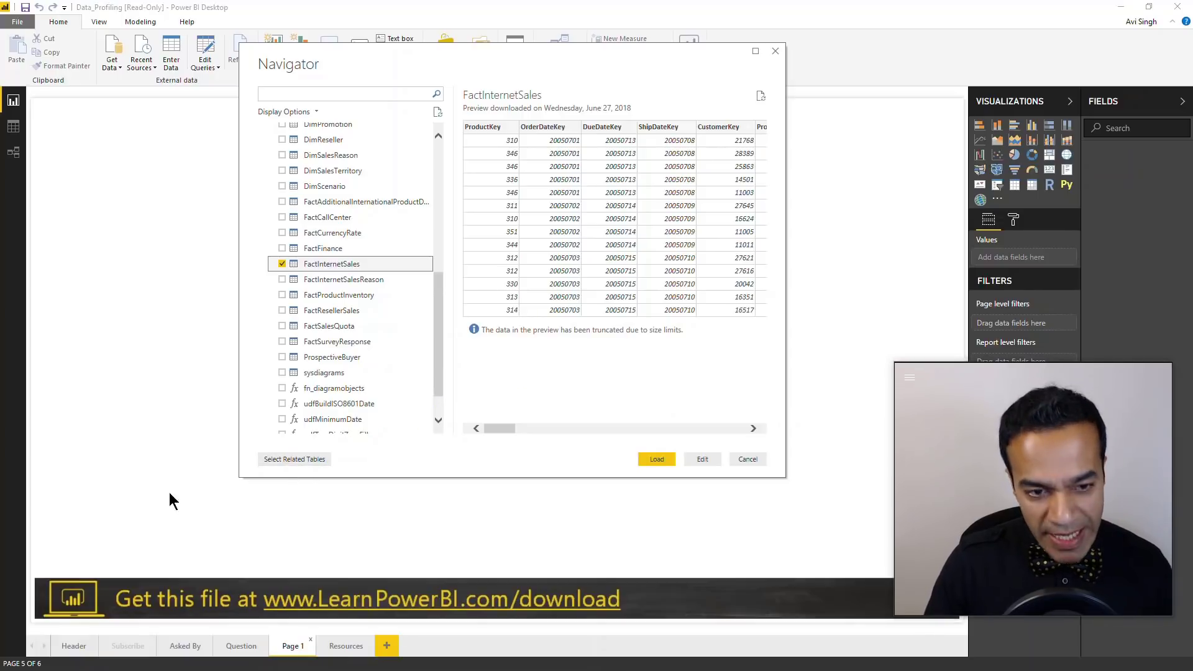
left_click(301, 463)
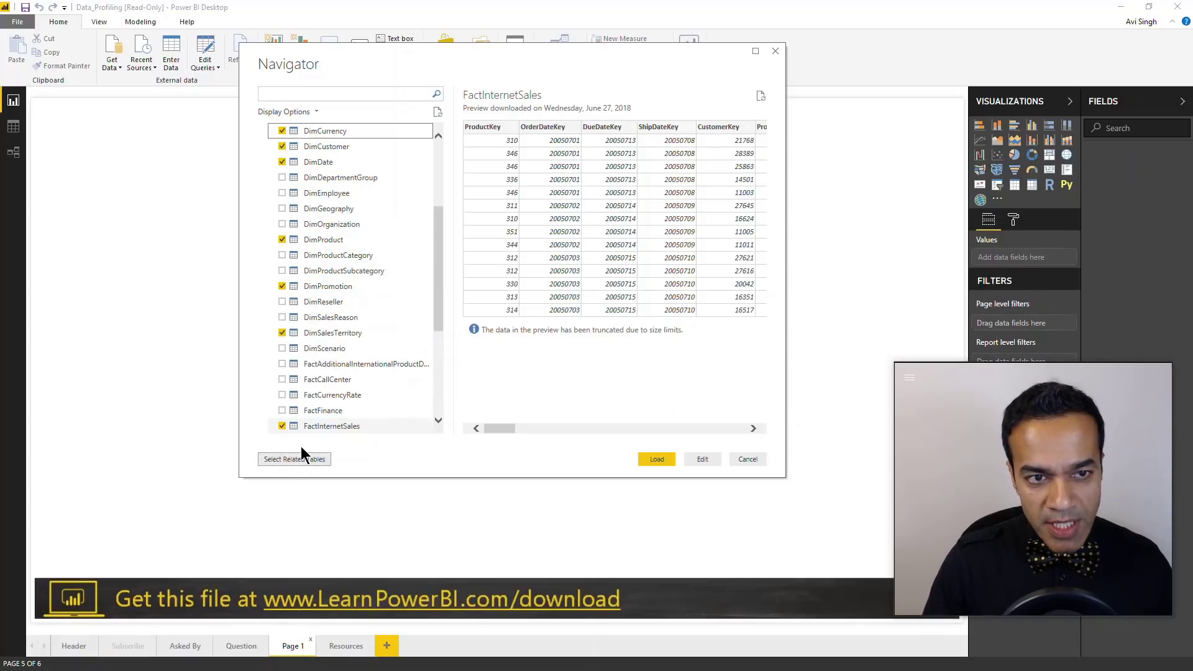
left_click(708, 461)
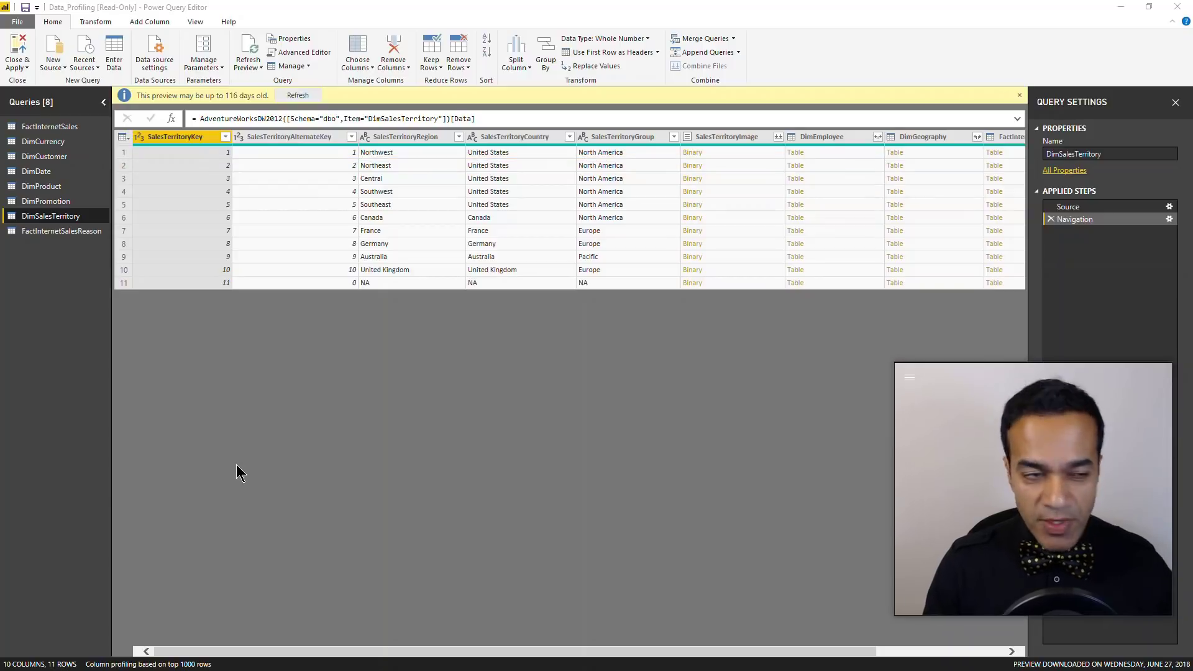
Preview the FactInternetSalesReason query's five columns and switch to the View ribbon
left_click(66, 232)
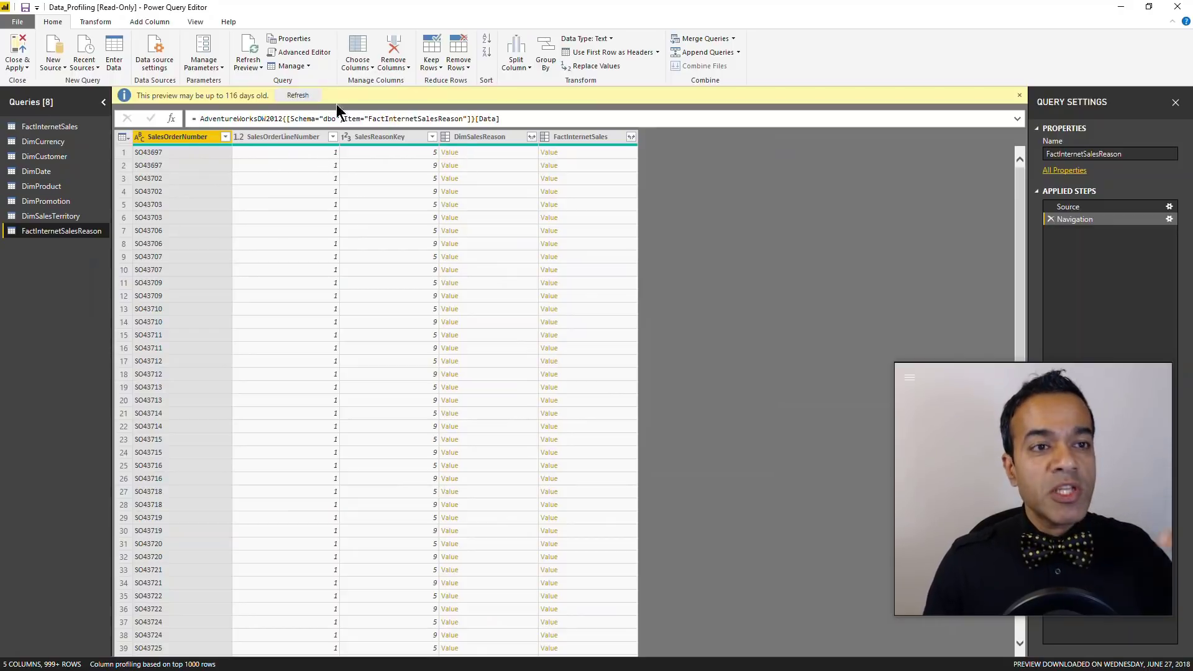
left_click(201, 22)
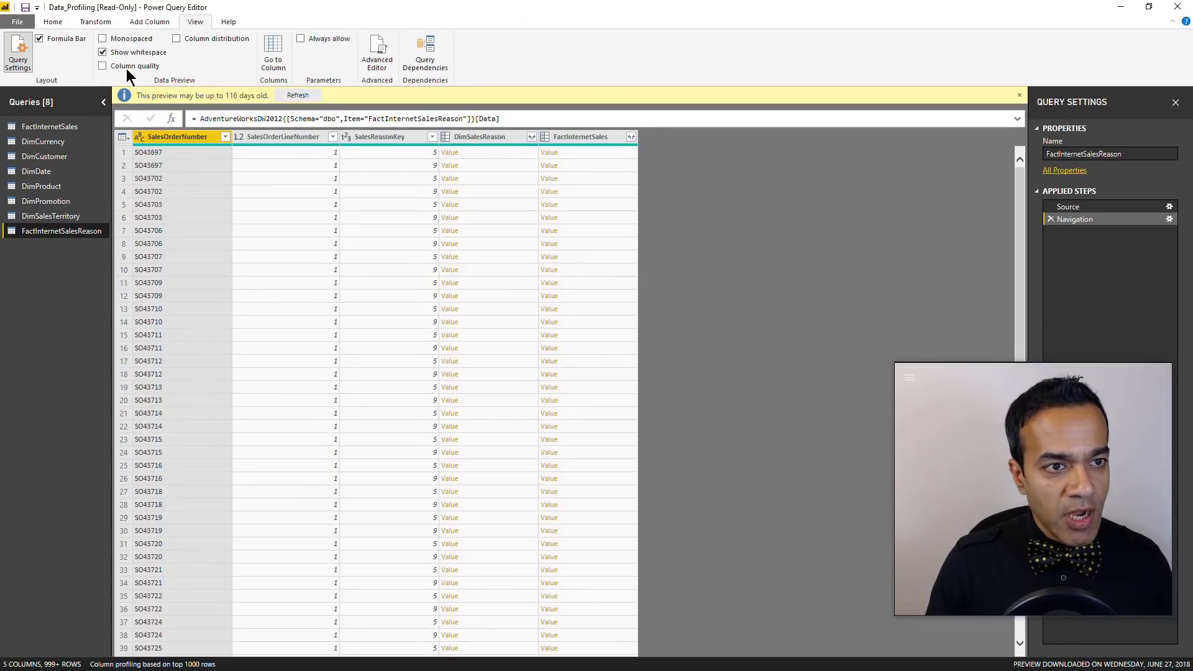
Turn on Column quality and inspect DimProduct's valid, error and empty percentages
left_click(103, 66)
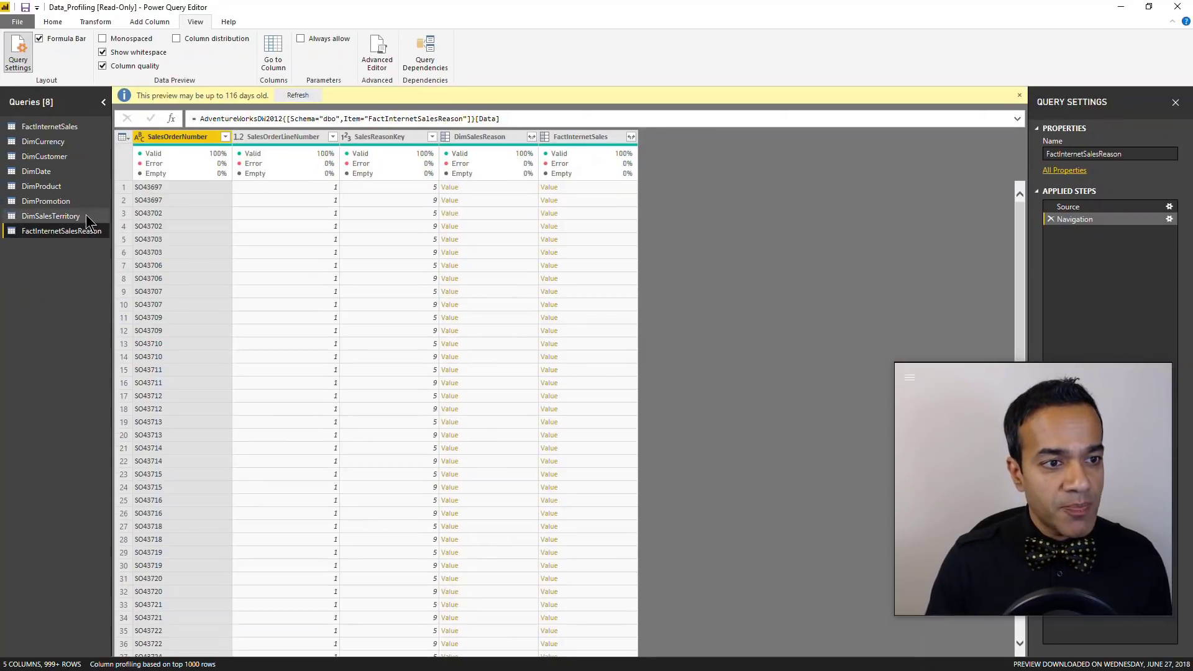
left_click(57, 185)
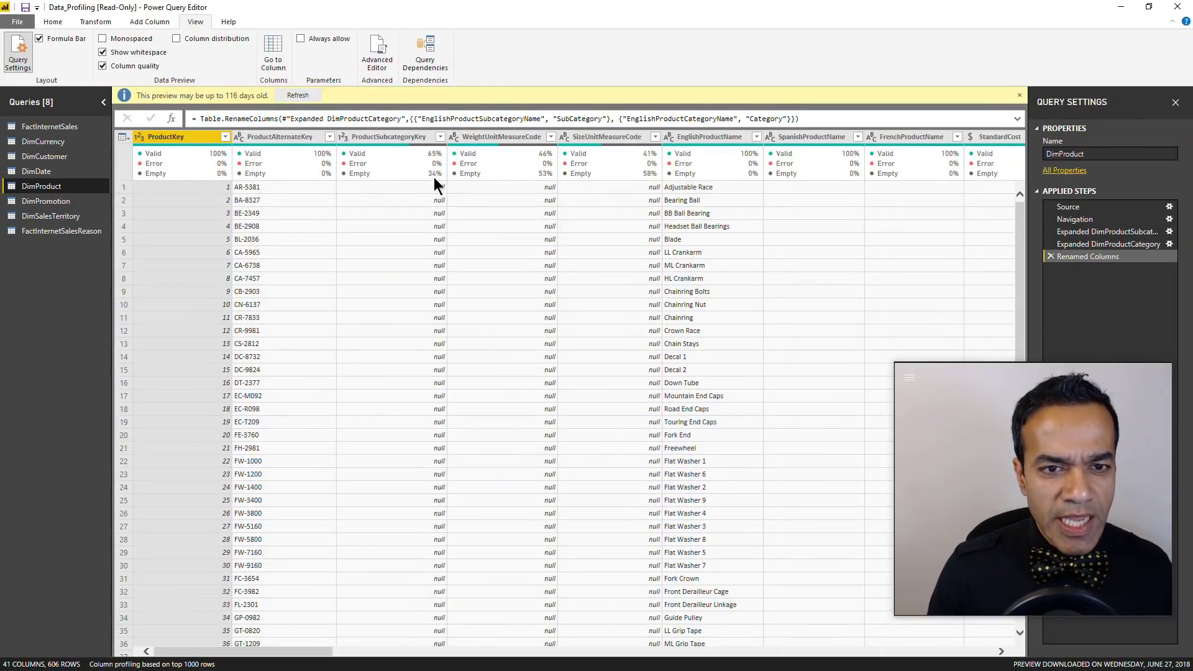
mouse_move(416, 175)
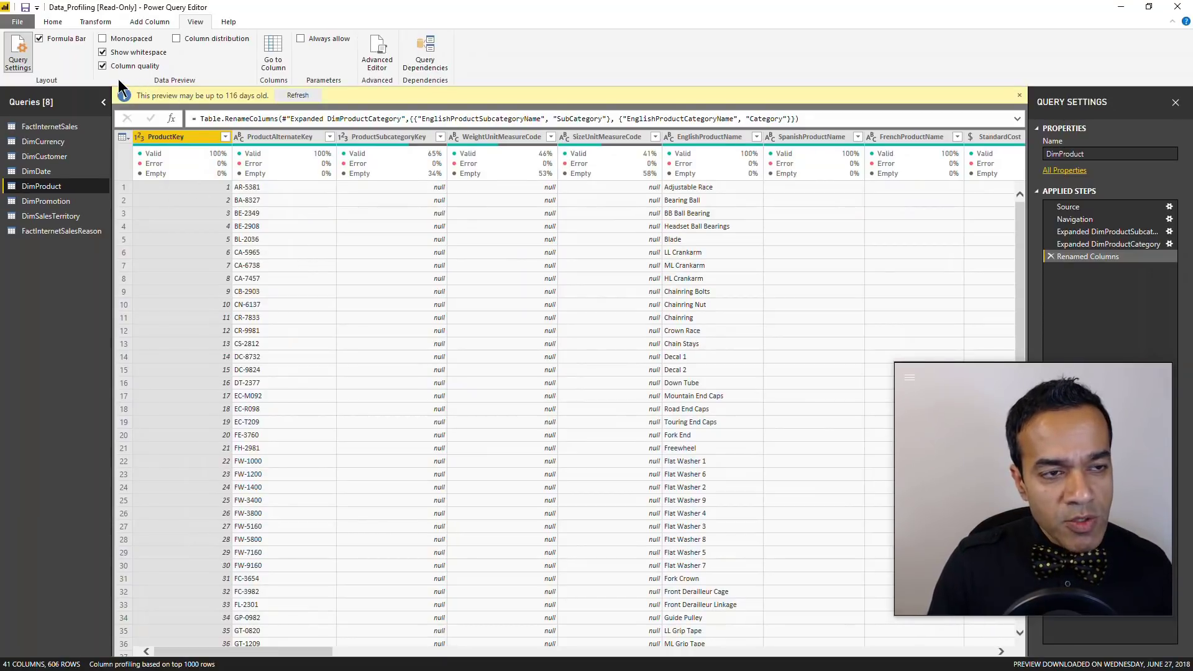
Swap Column quality for Column distribution to show DimProduct's distinct and unique counts
left_click(103, 67)
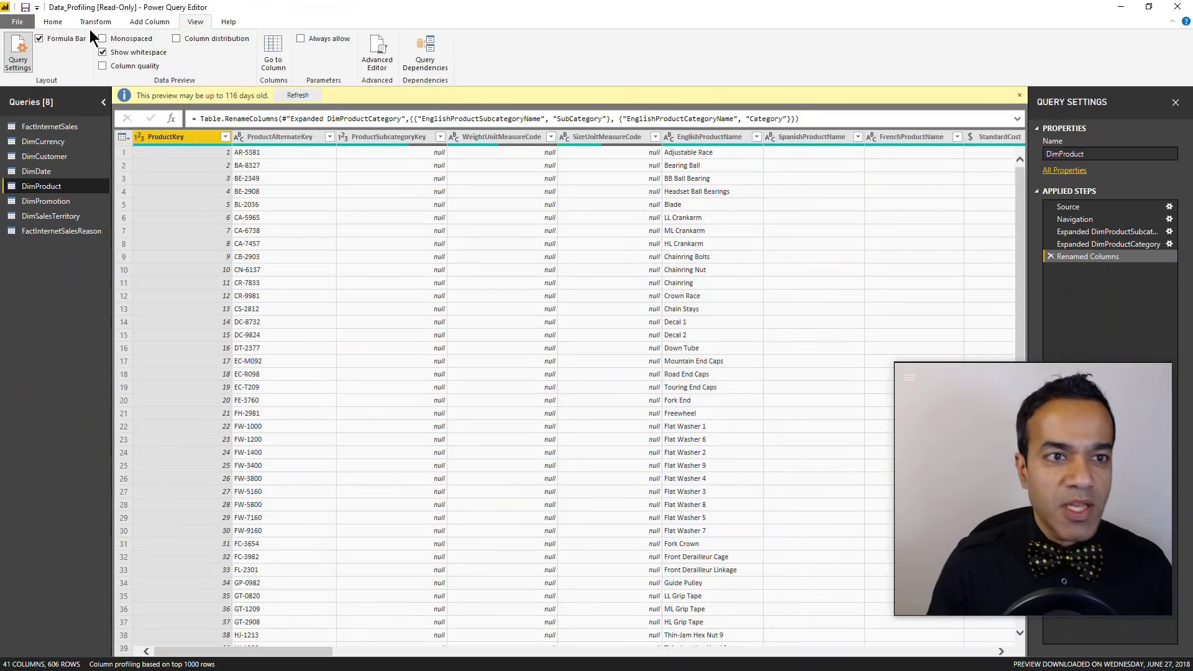
left_click(177, 38)
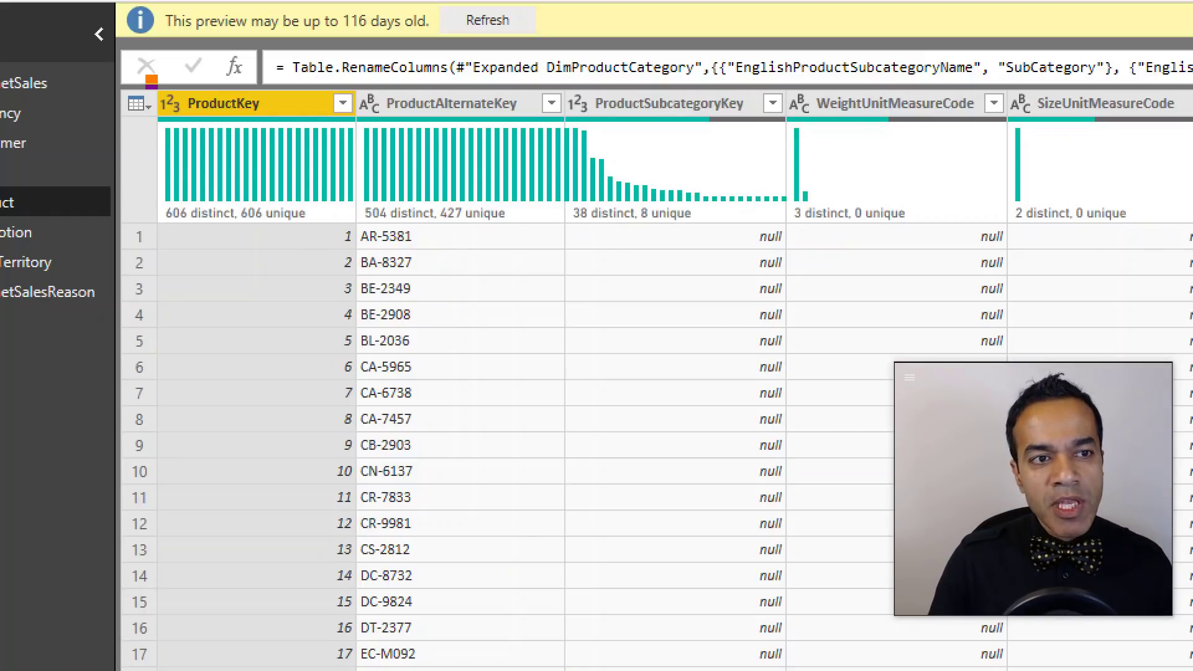
mouse_move(151, 80)
left_mouse_down()
mouse_move(274, 234)
mouse_move(366, 240)
left_mouse_up()
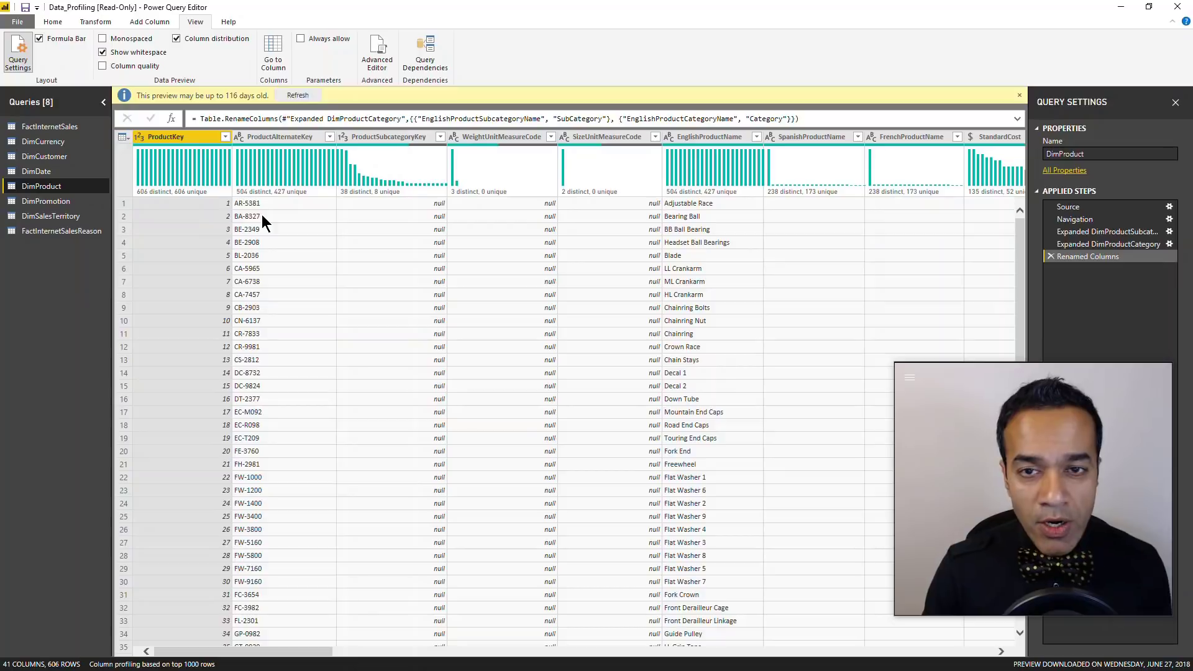
Scroll DimProduct right to SubCategory and Category and inspect the SubCategory value distribution
left_click(940, 652)
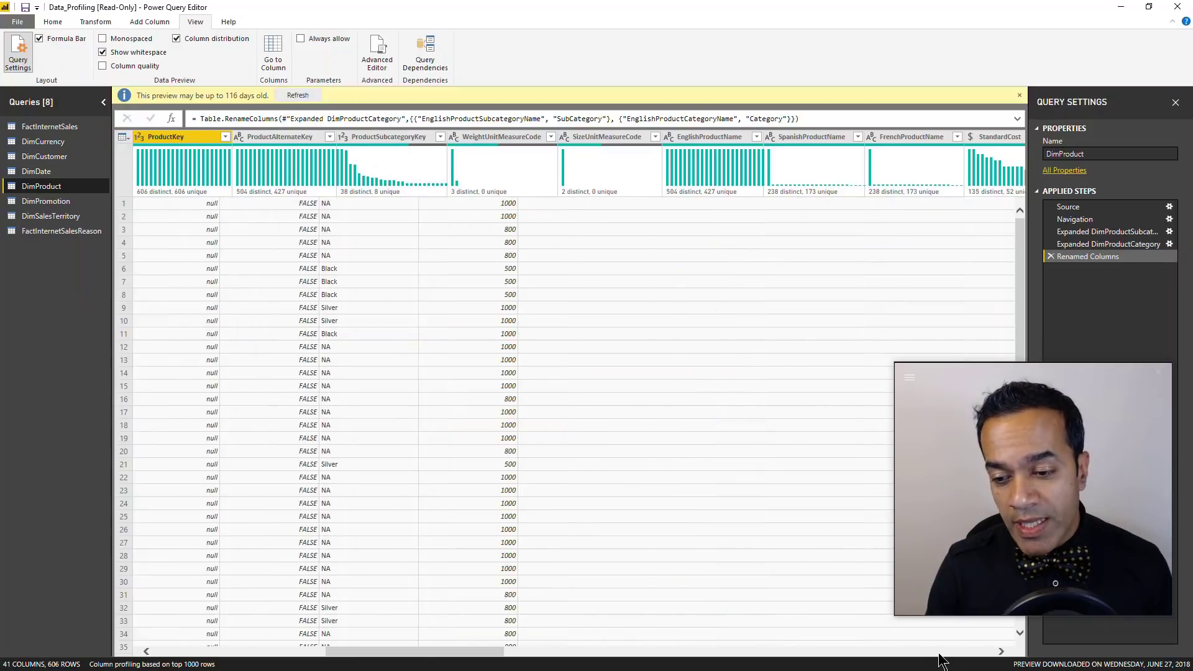
left_click(941, 653)
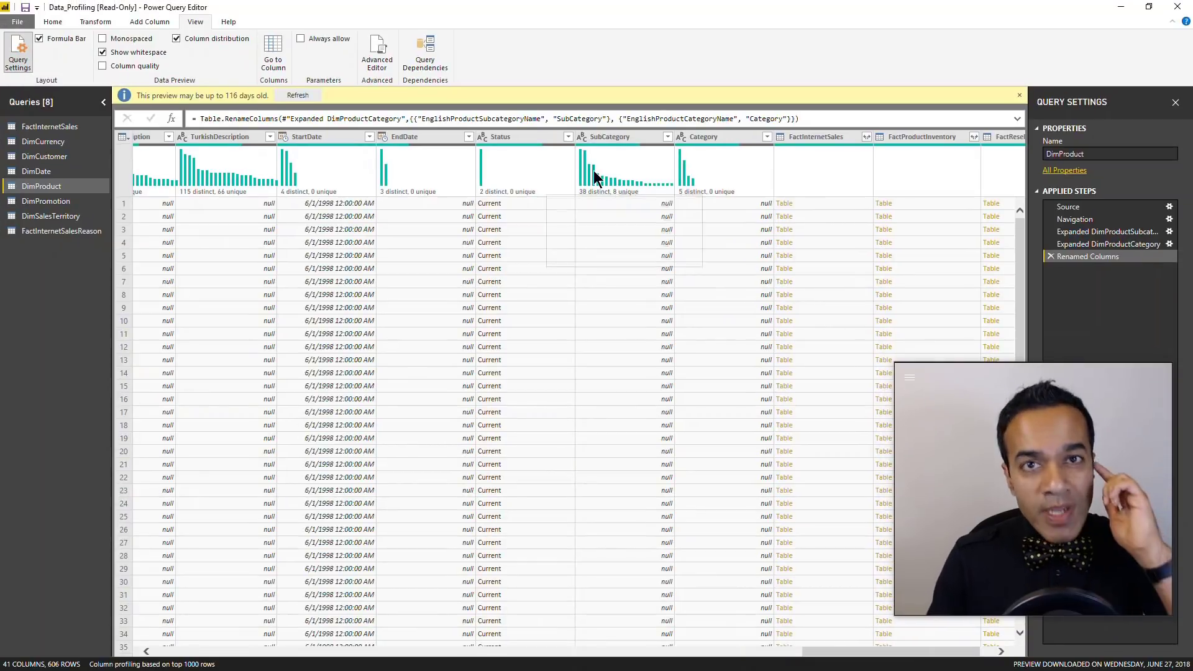
mouse_move(596, 183)
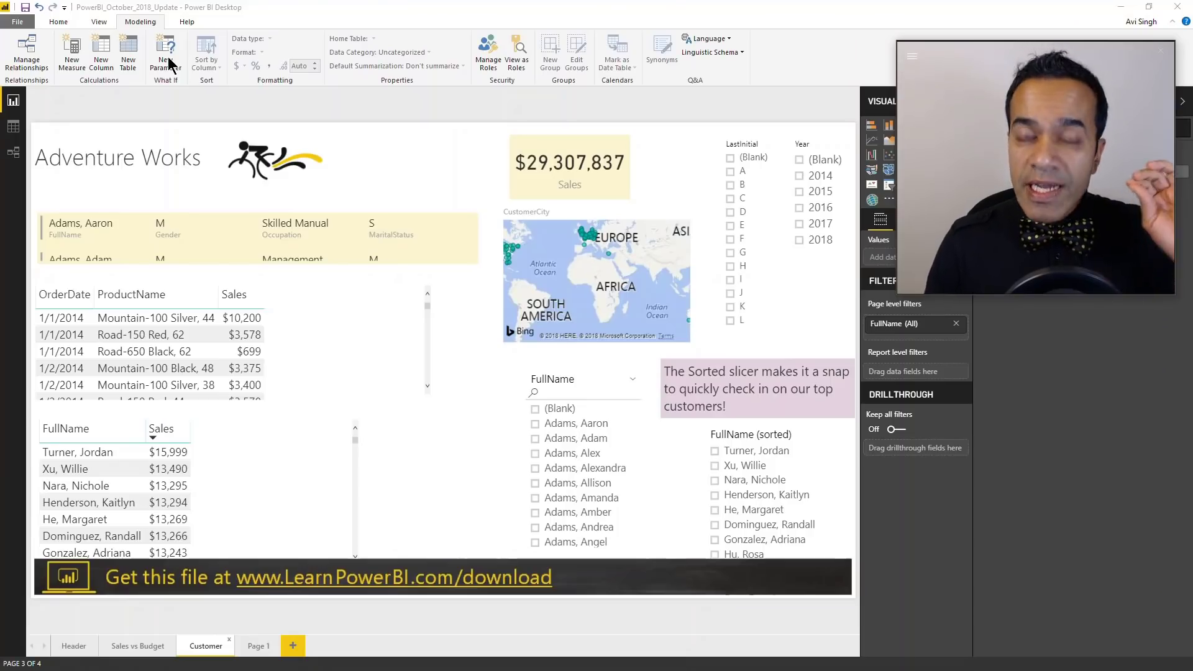
Review the current file's Export Data report settings in Options, then confirm with OK
left_click(19, 24)
left_click(39, 266)
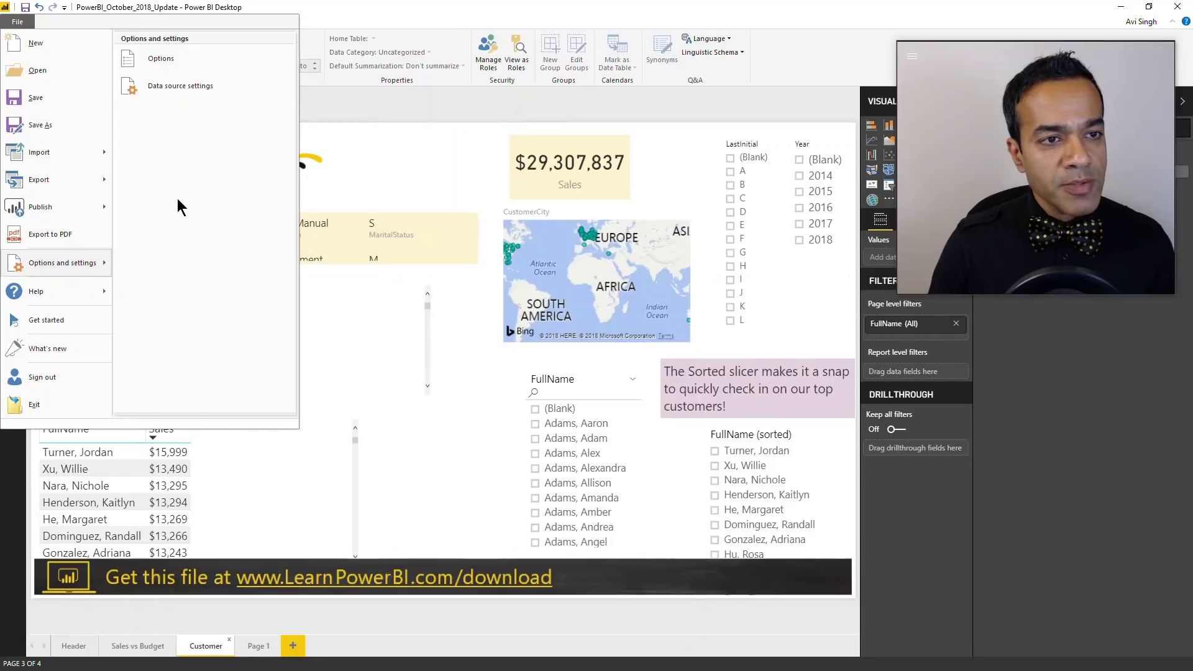
left_click(168, 59)
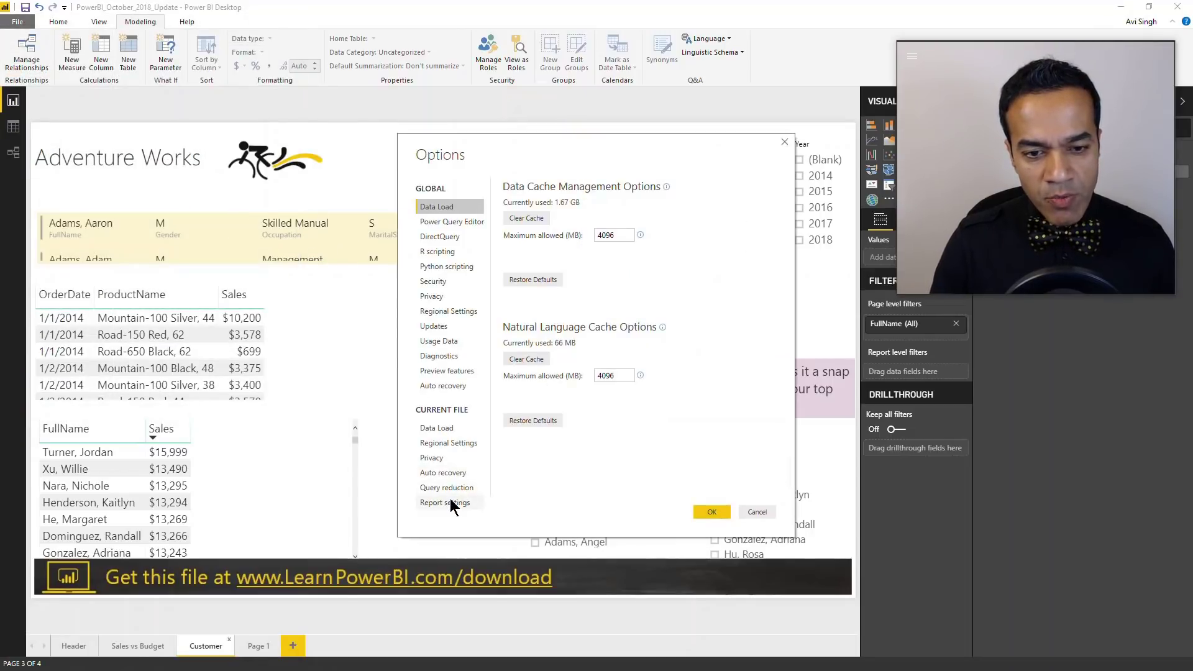
left_click(450, 501)
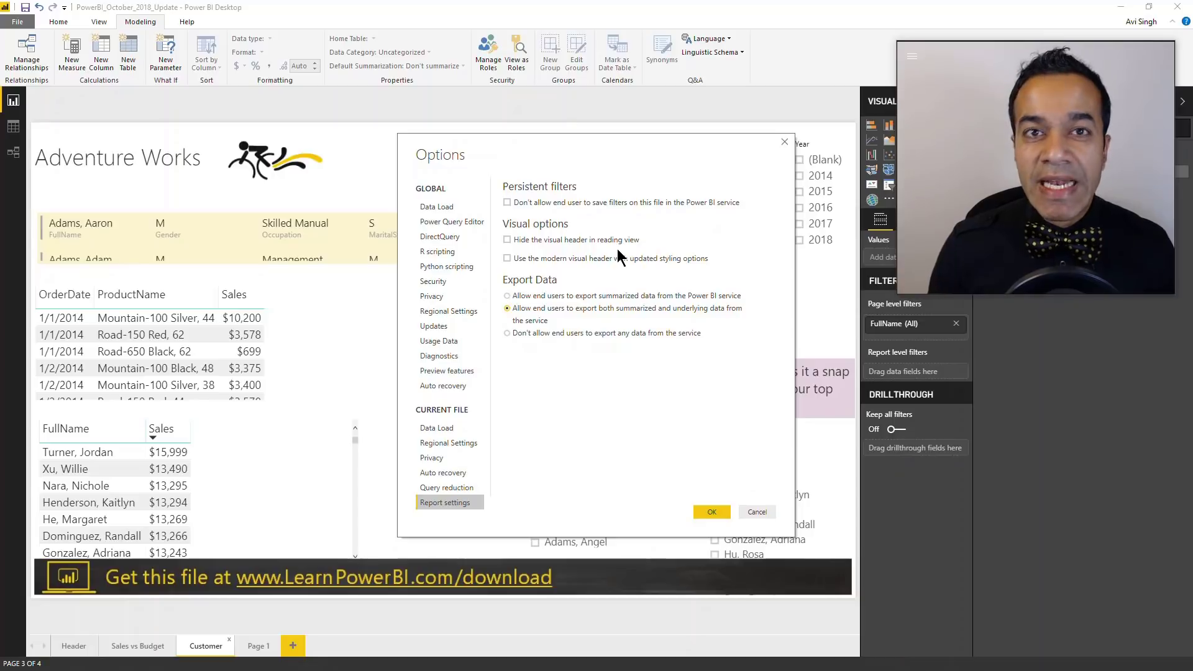
left_click(754, 509)
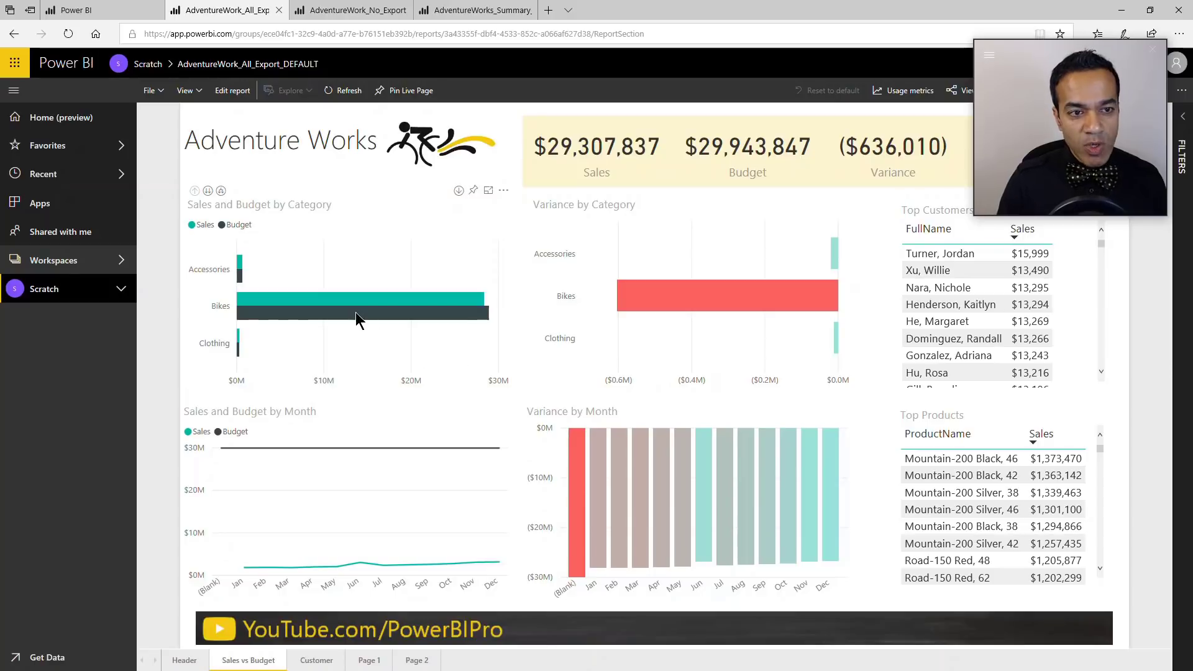
left_click(503, 190)
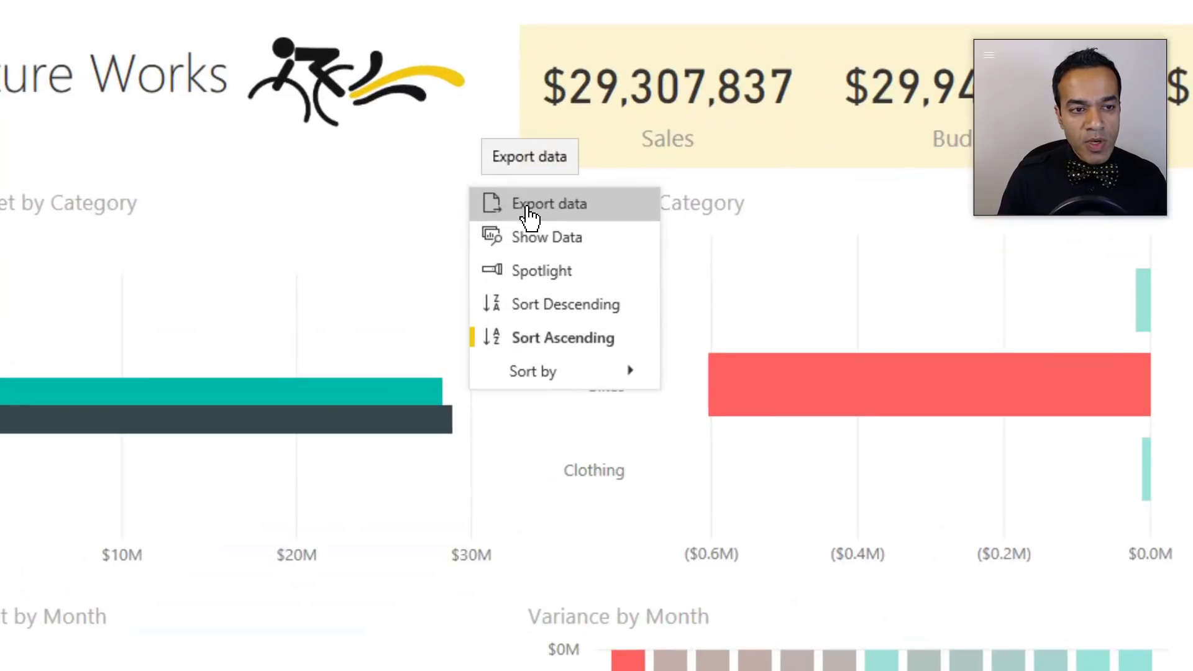
left_click(528, 209)
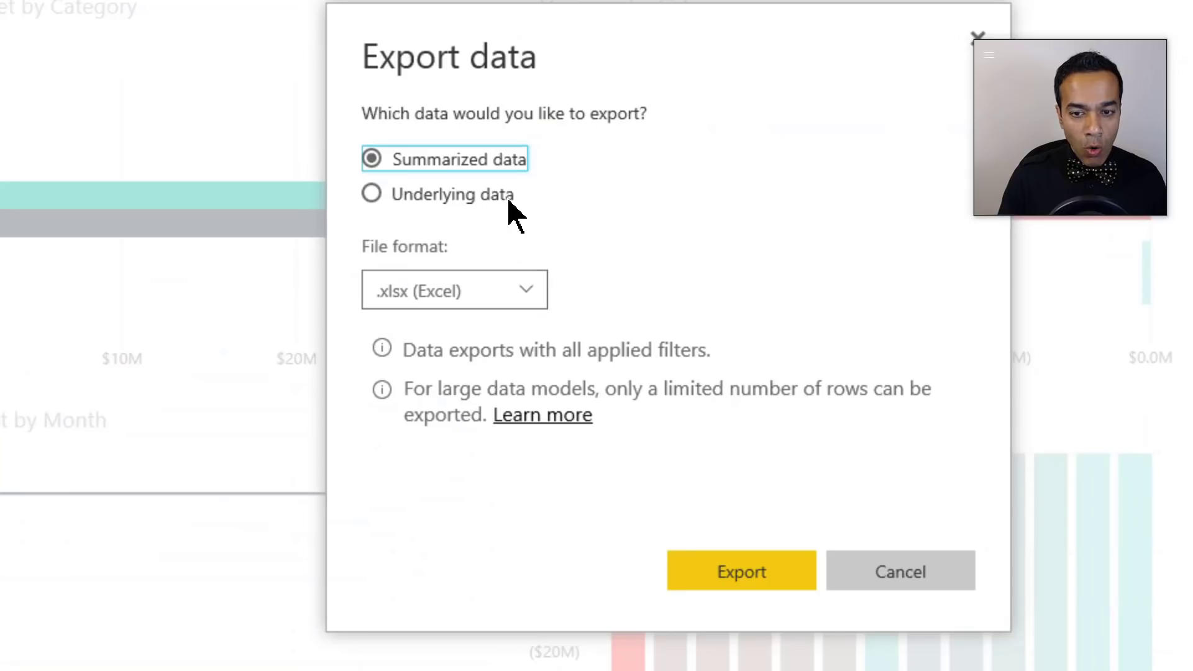
left_click(933, 564)
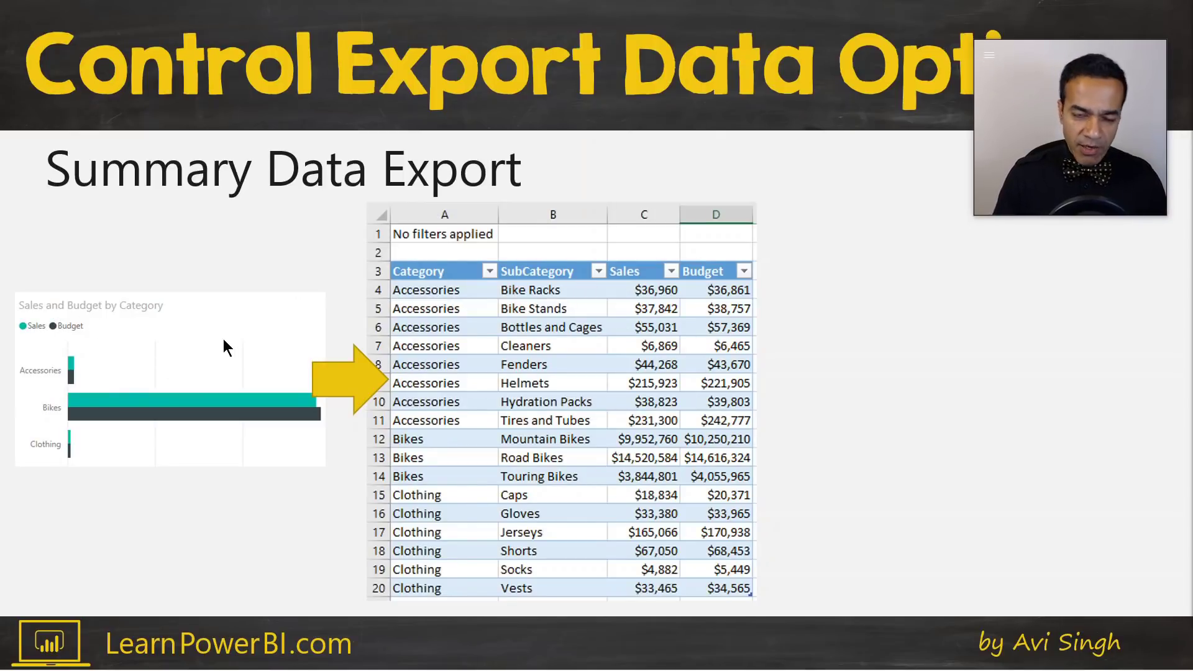
Advance the presentation to the Underlying Data Export slide
left_click(526, 304)
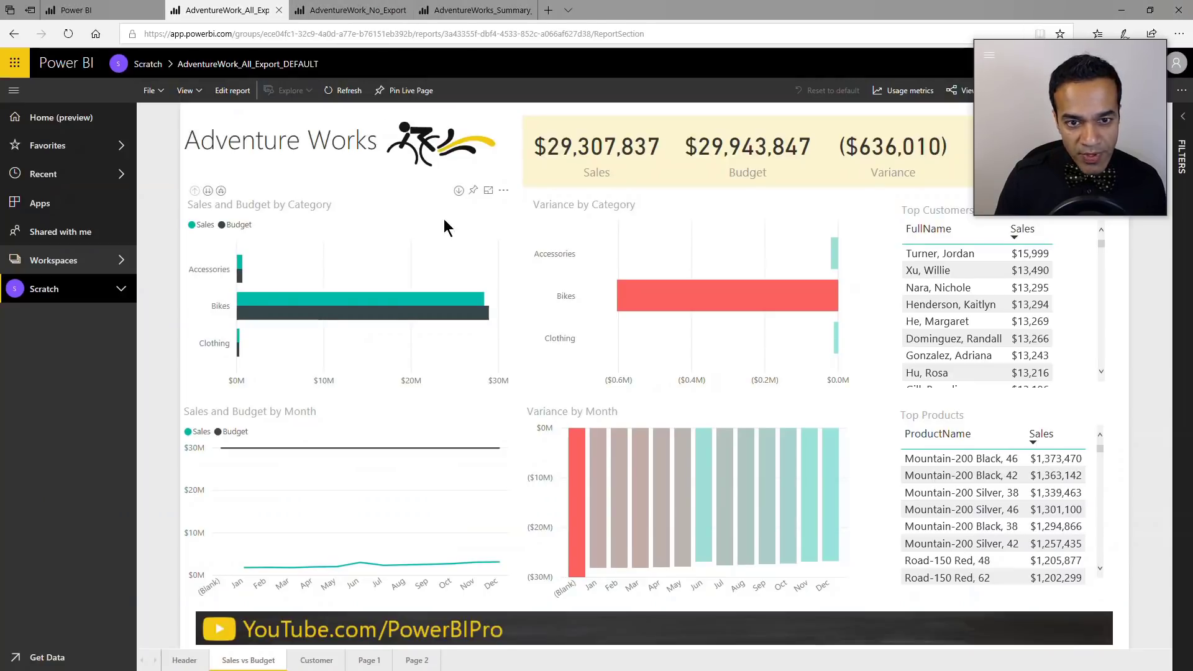
Compare chart export options in No_Export and Summary_Export reports, where Underlying is unavailable
left_click(349, 12)
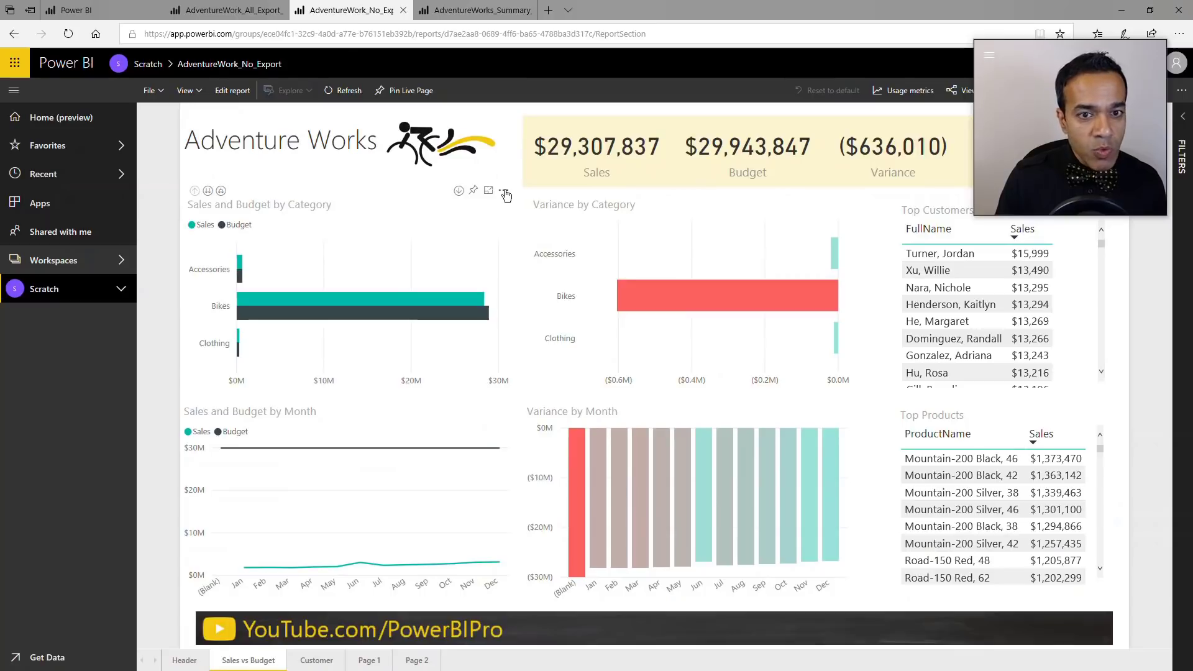
left_click(505, 193)
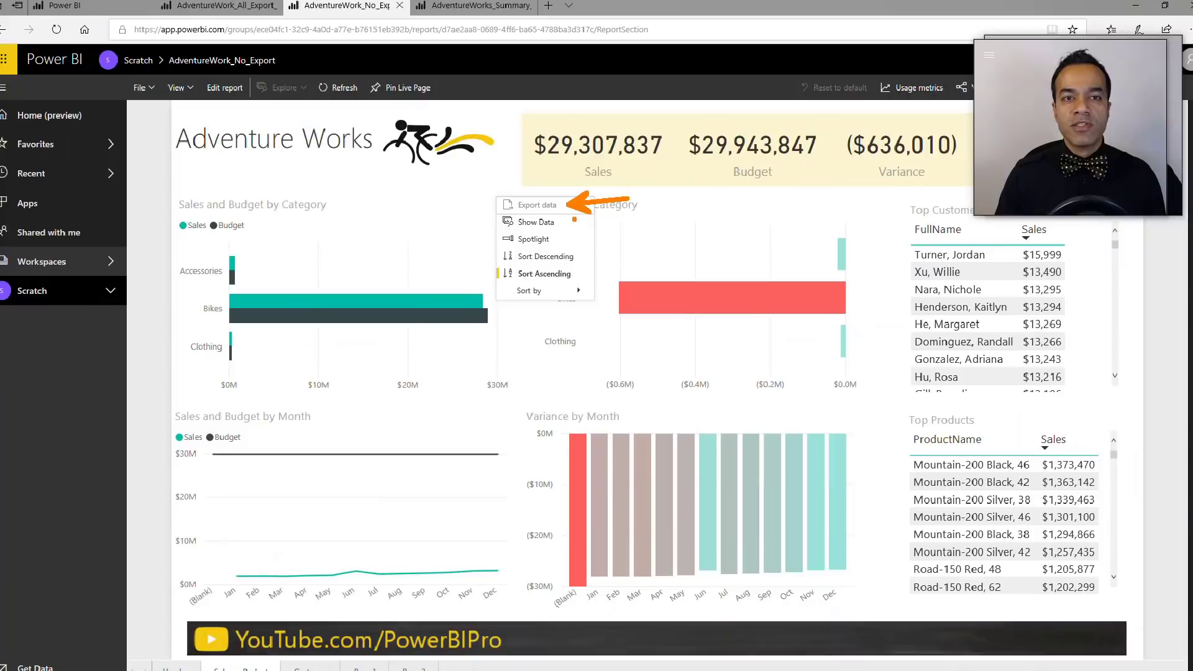
left_click(488, 13)
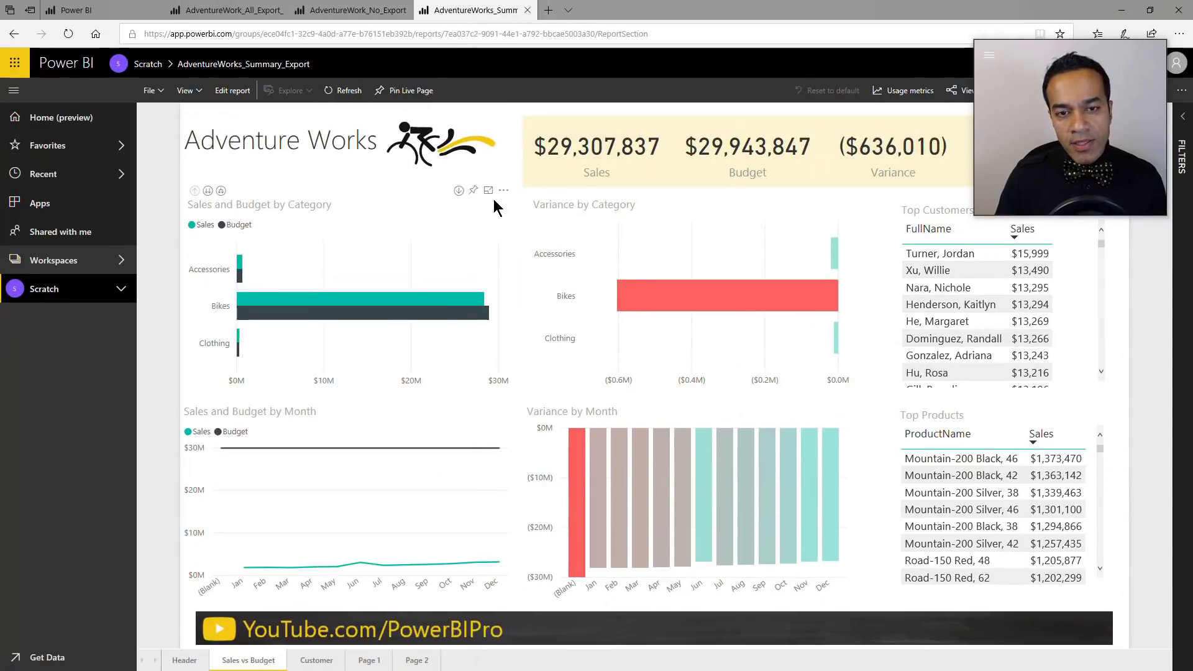
left_click(505, 192)
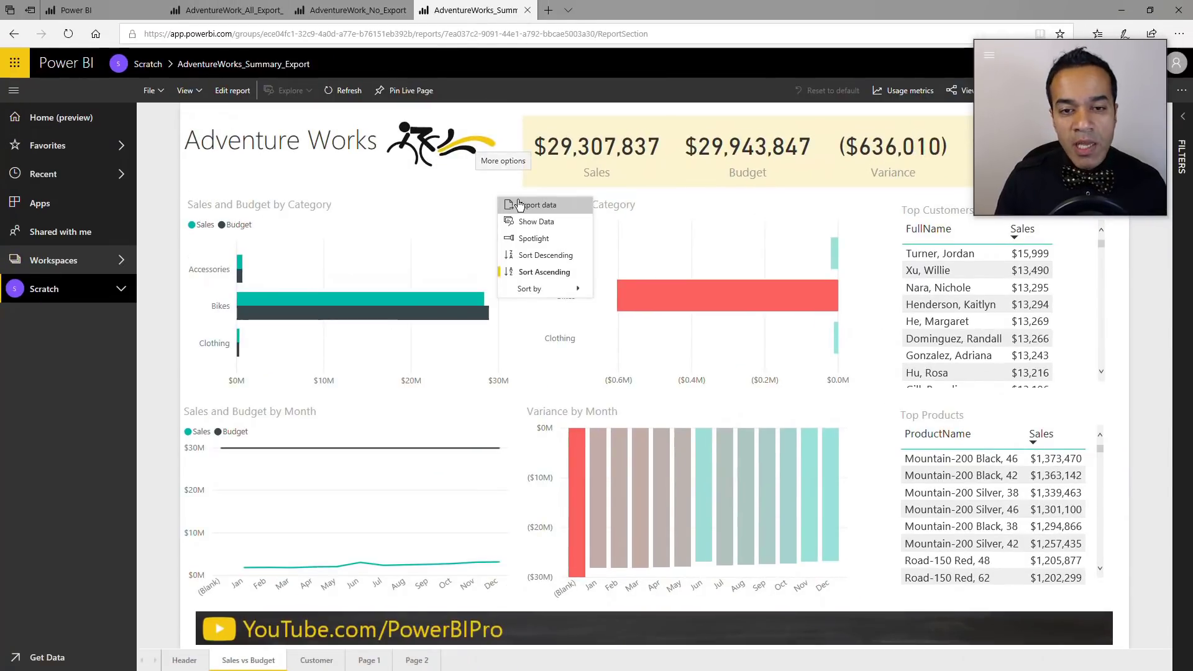
left_click(522, 205)
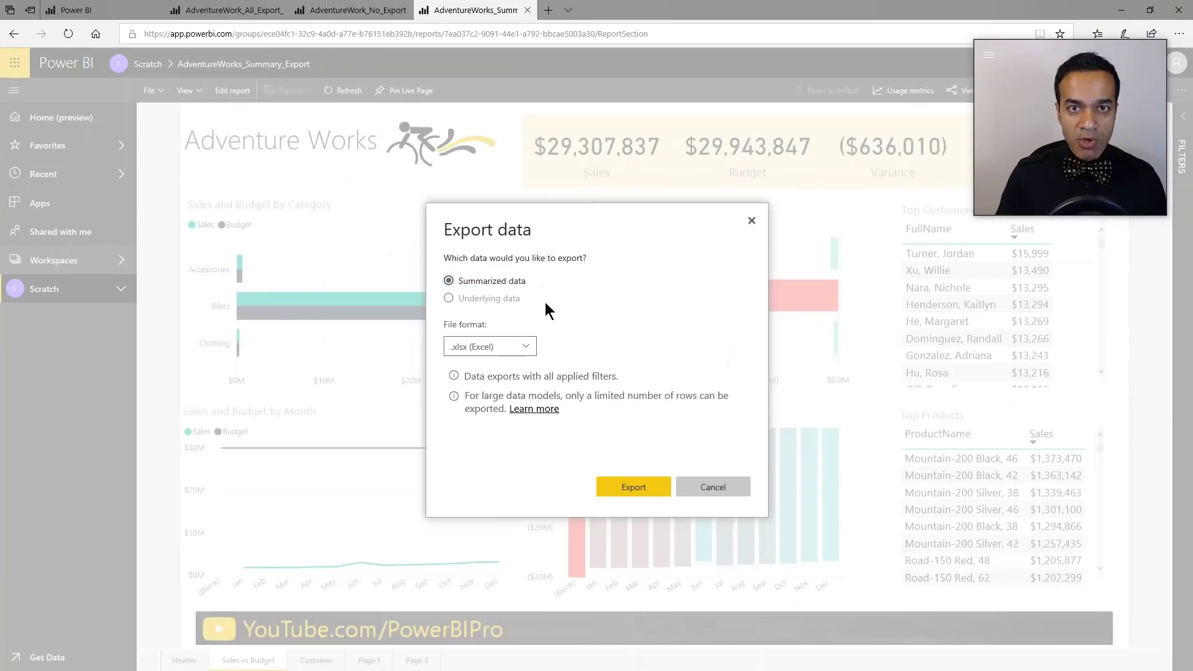
left_click(877, 663)
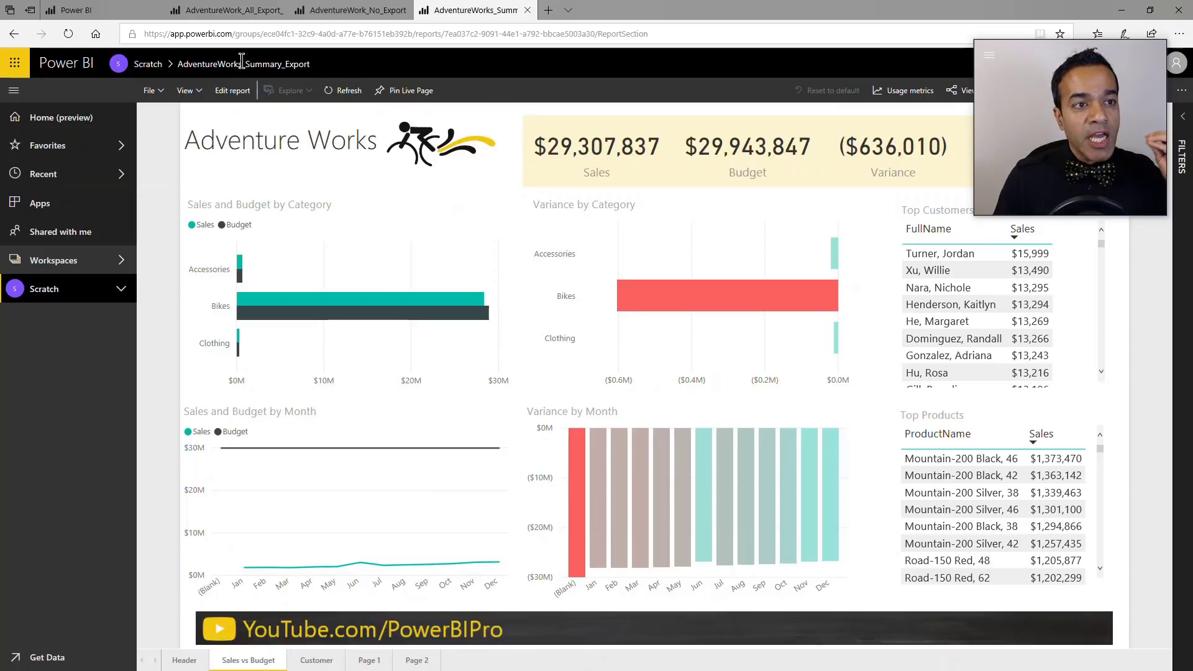
Show the Admin portal tenant settings where Export data is enabled organization-wide
left_click(114, 11)
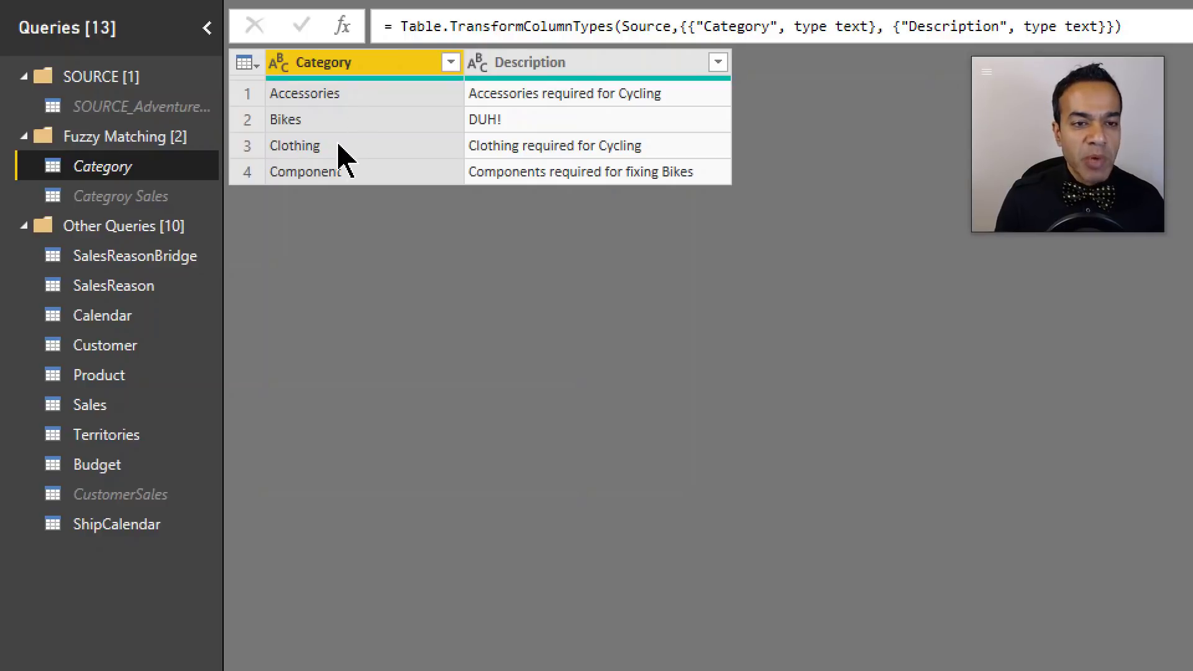
Open Categroy Sales, review its merge with Category, and view the null descriptions after expansion
left_click(136, 209)
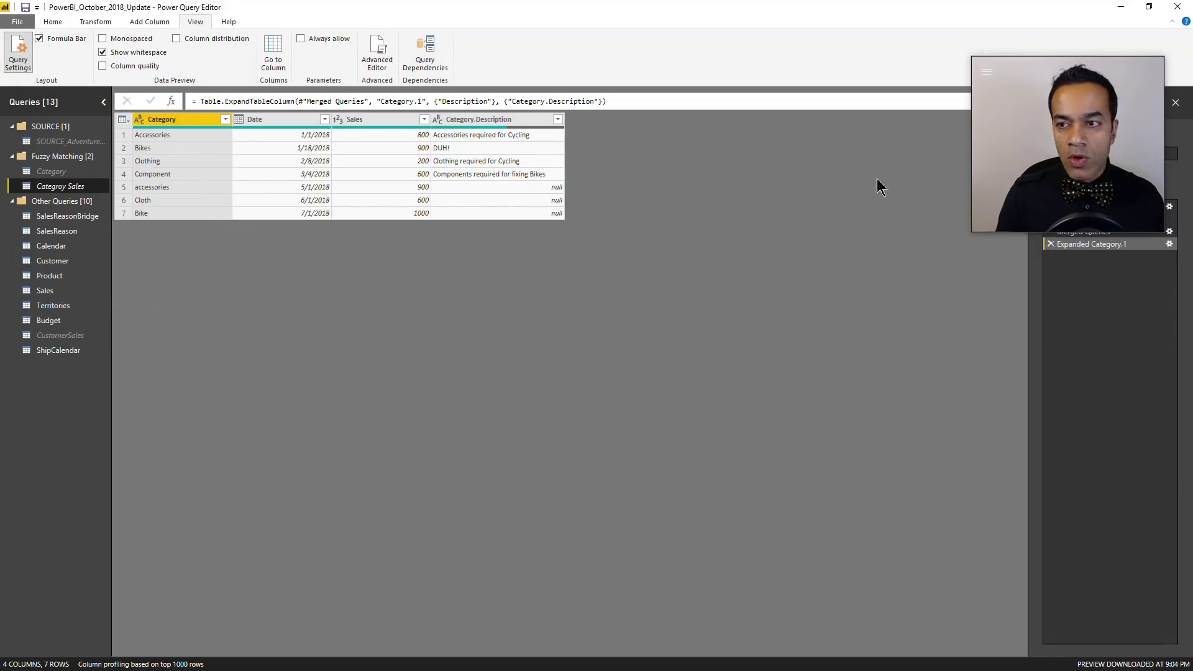
left_click_drag(1053, 77, 1062, 311)
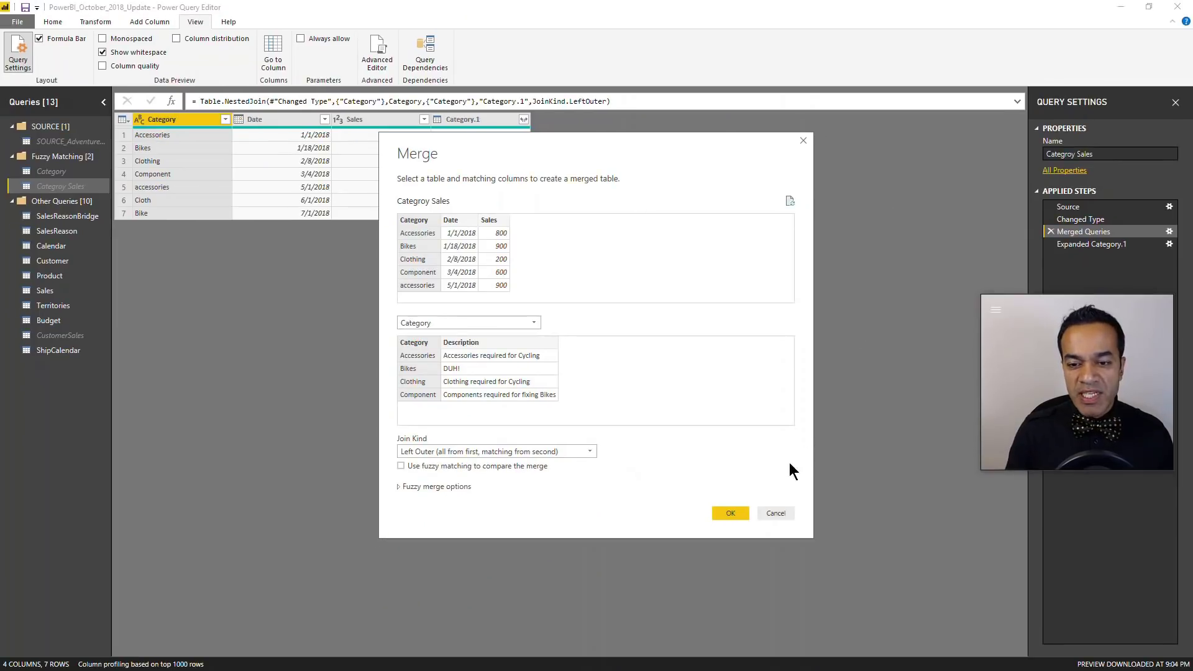
left_click(776, 514)
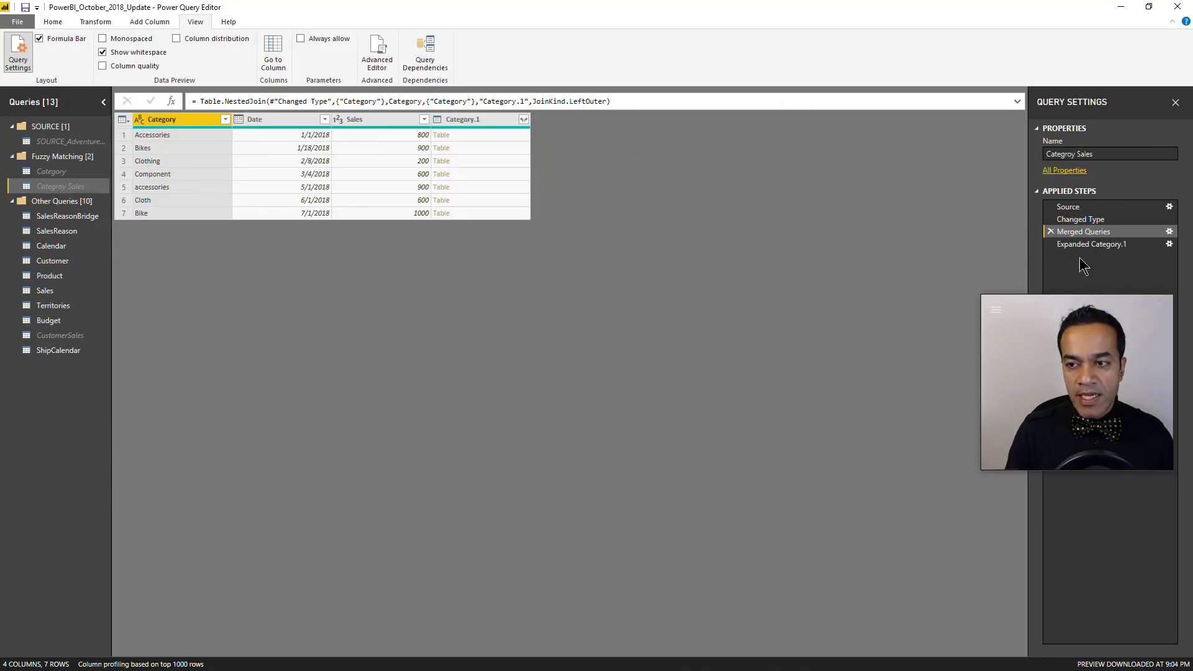
left_click(1089, 244)
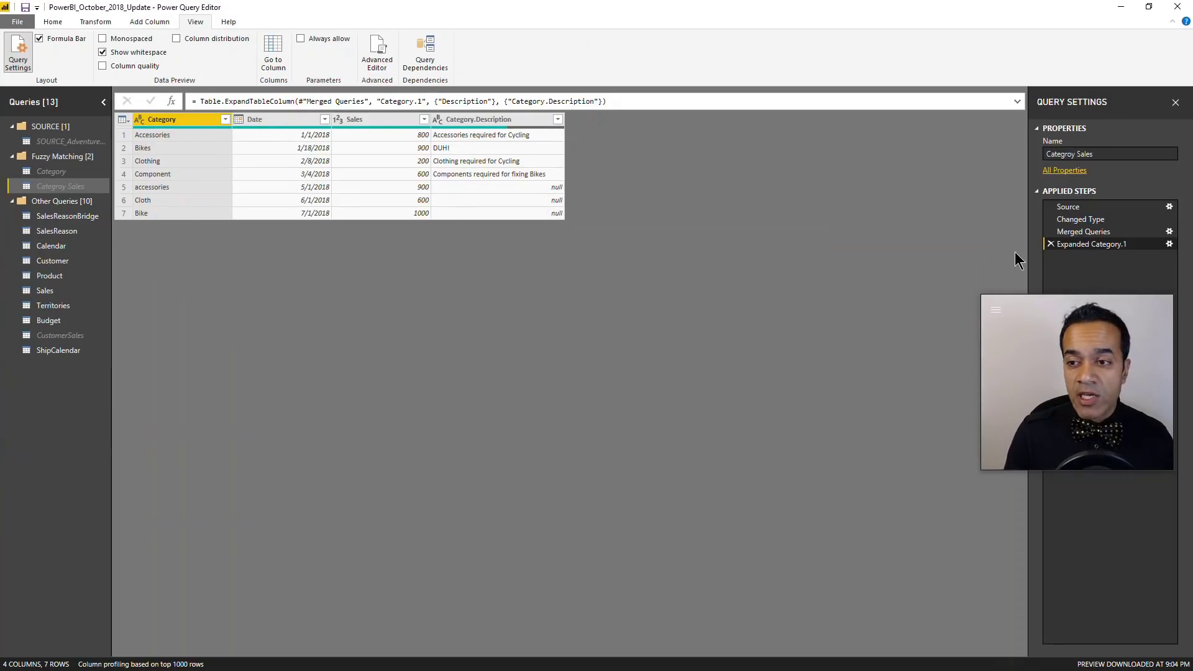
Switch the Category Sales Merged Queries step to fuzzy matching that ignores case and spaces
left_click(1086, 232)
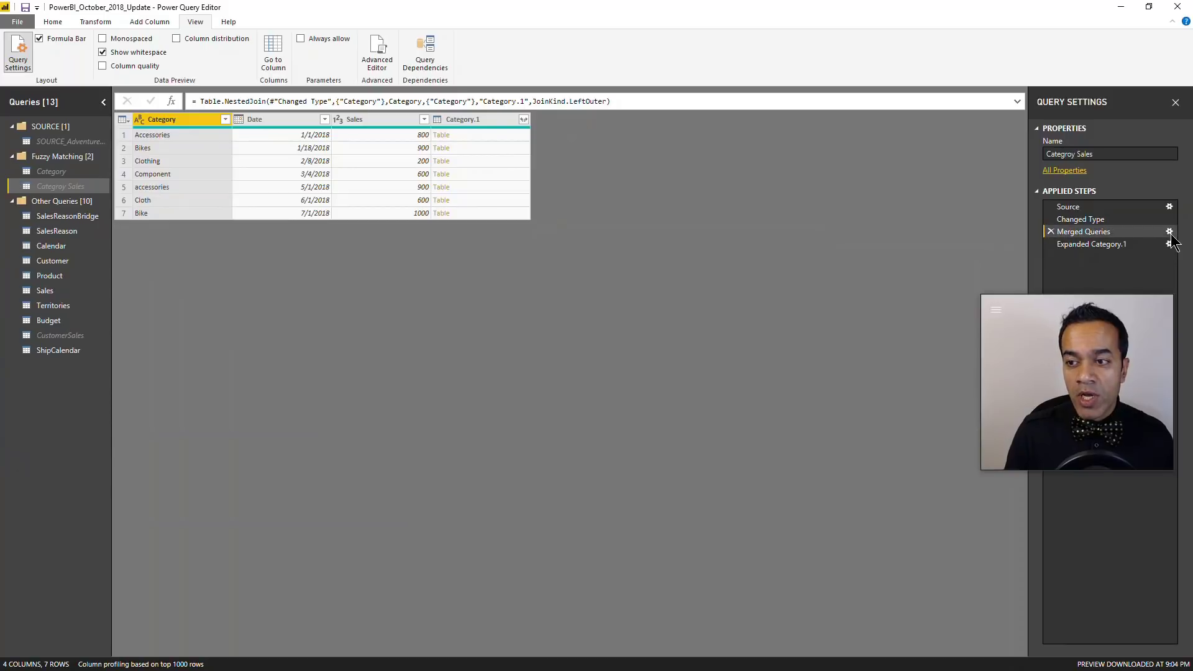
left_click(1169, 232)
left_click_drag(696, 160, 619, 66)
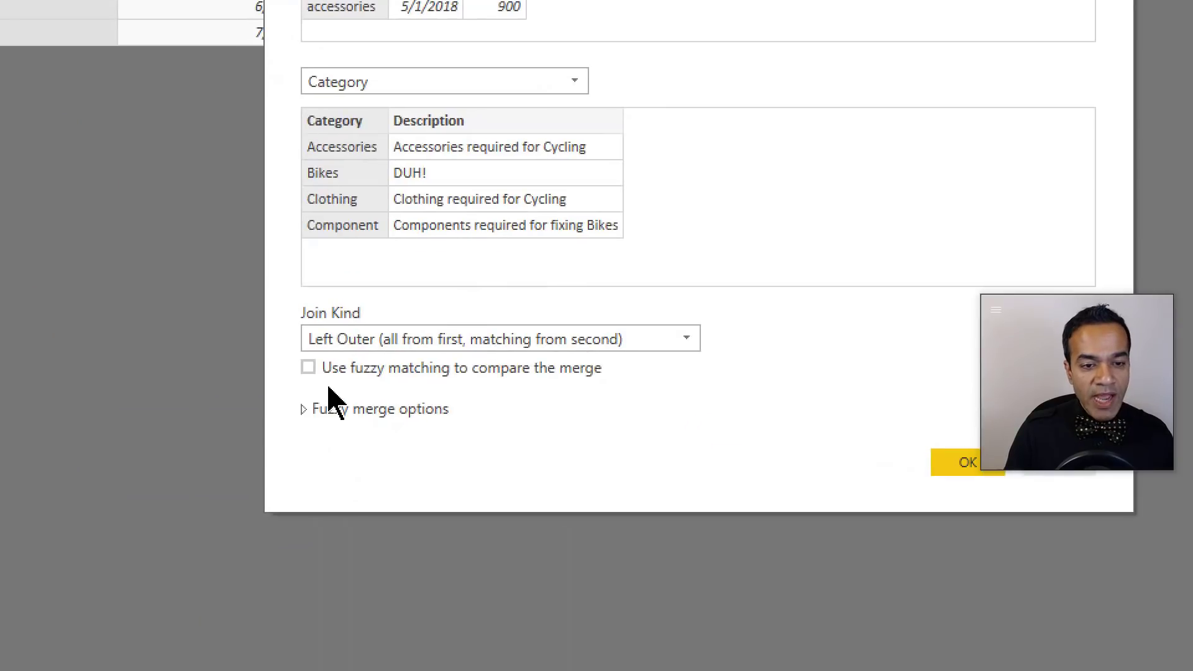
left_click(307, 368)
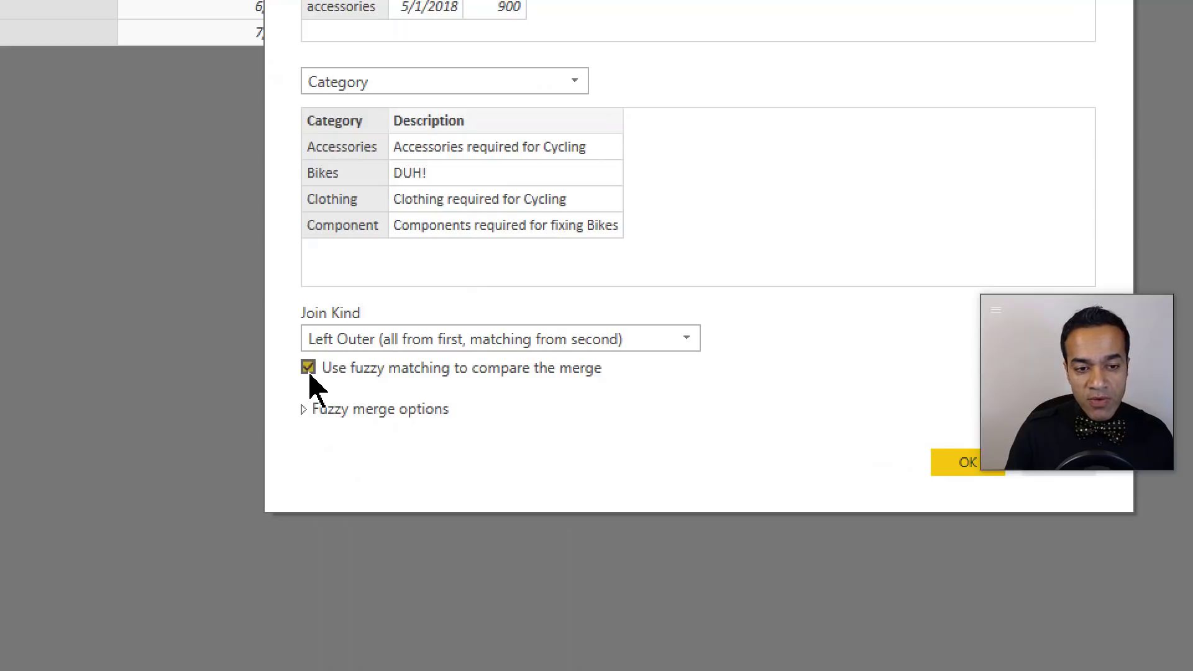
left_click(309, 412)
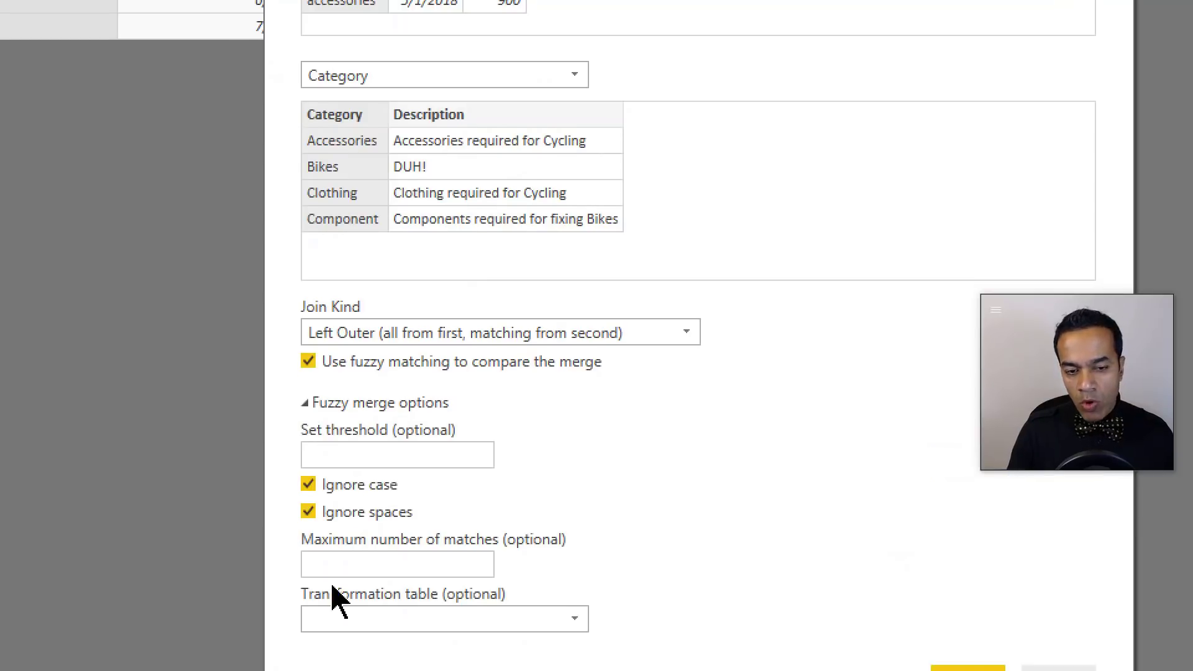
left_click(381, 314)
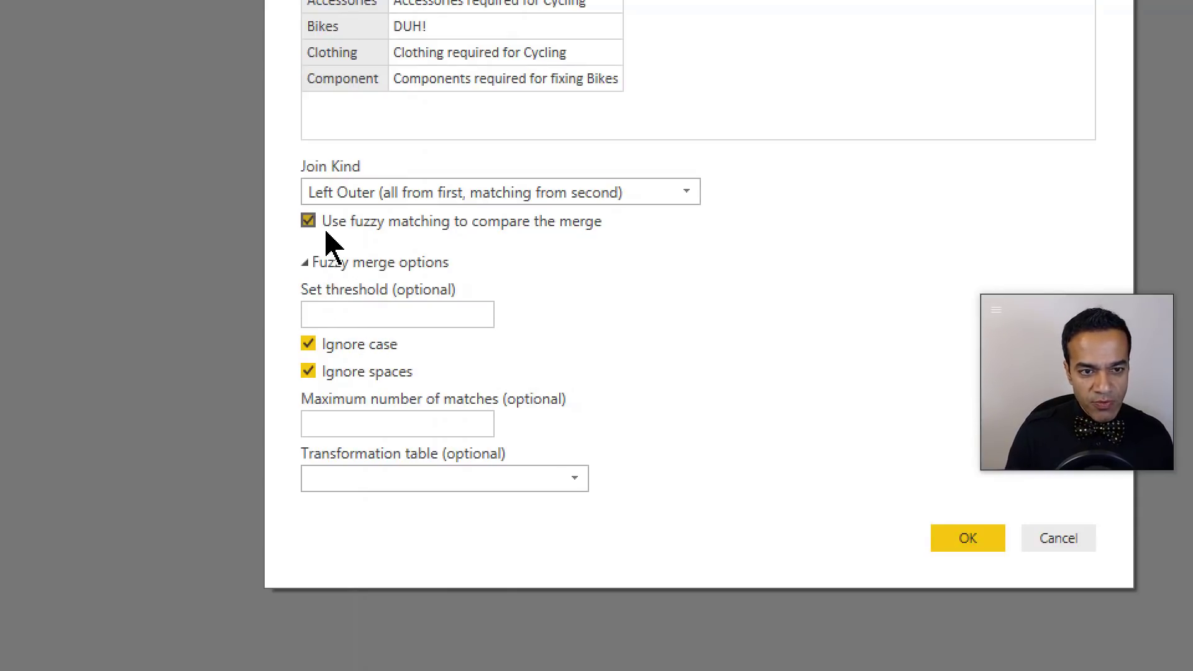
left_click(319, 261)
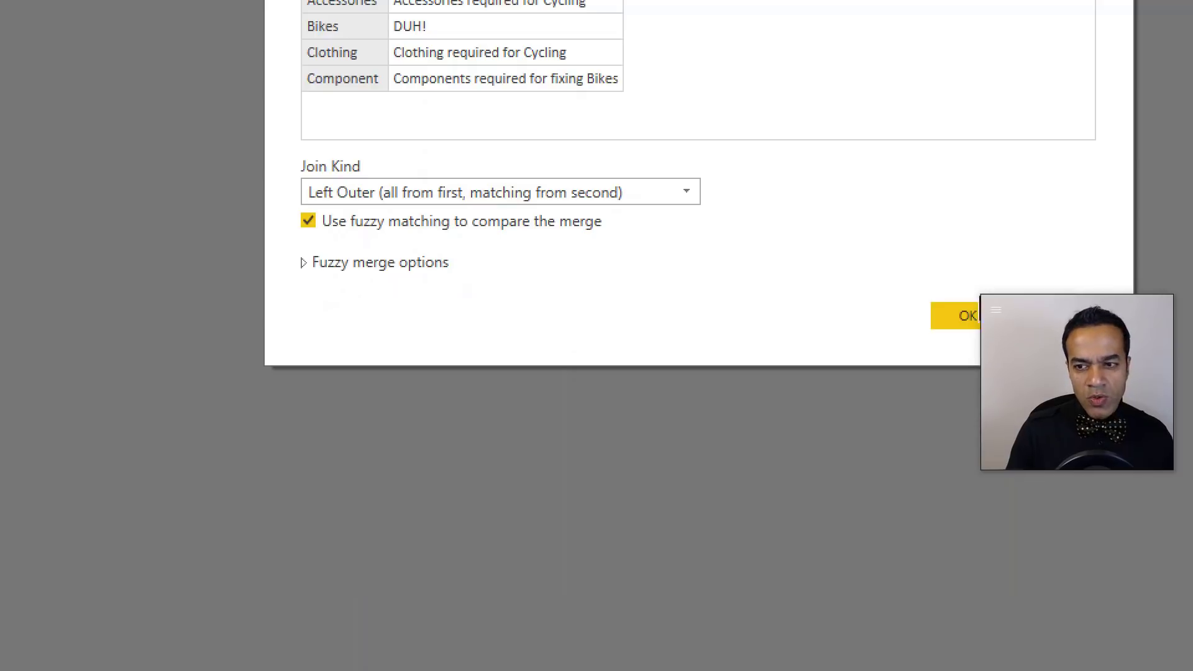
left_click(970, 317)
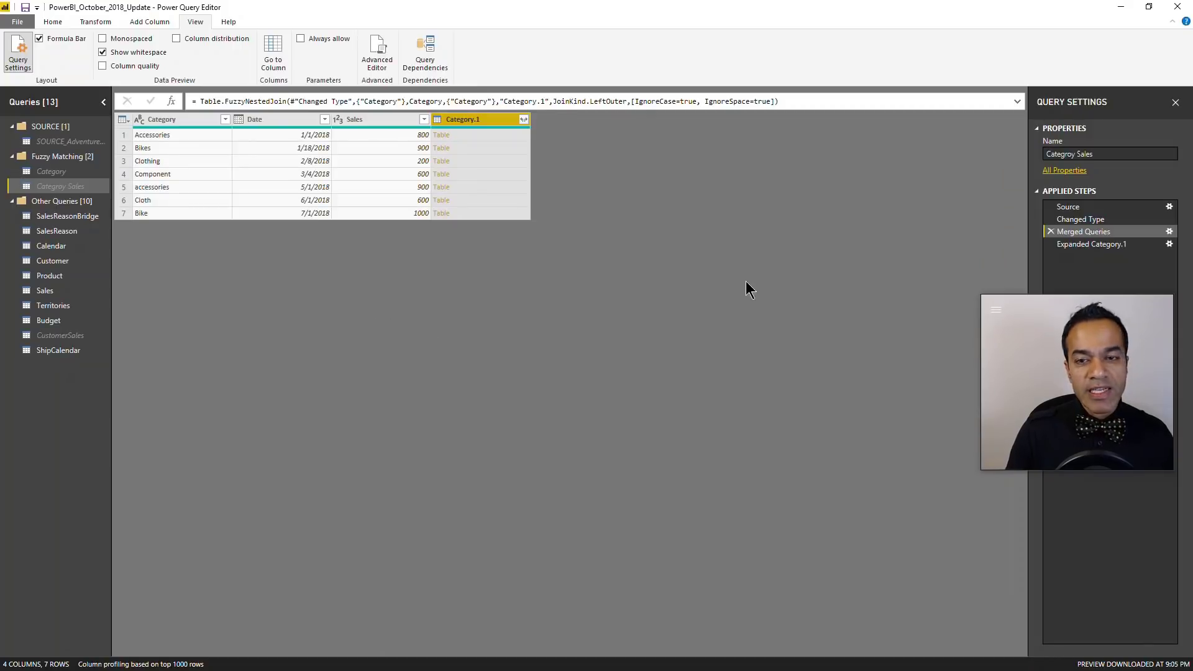
Reopen the Merged Queries merge settings to show the threshold, ignore case and ignore spaces options
left_click(1093, 247)
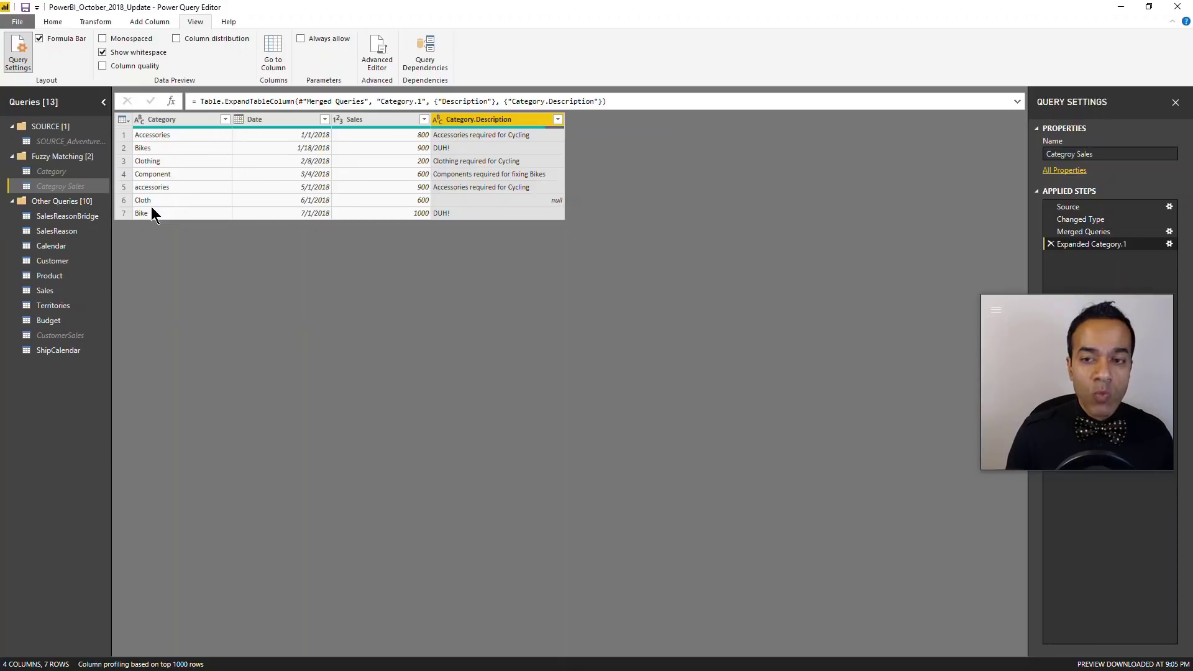
left_click(1127, 234)
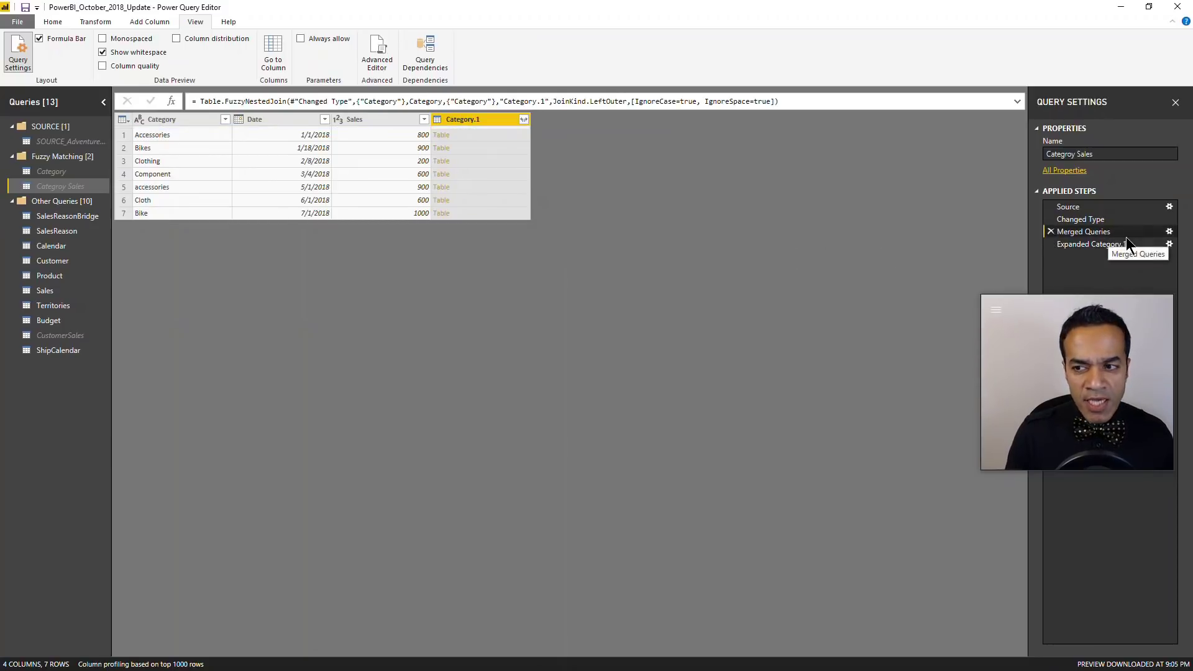
left_click(1169, 232)
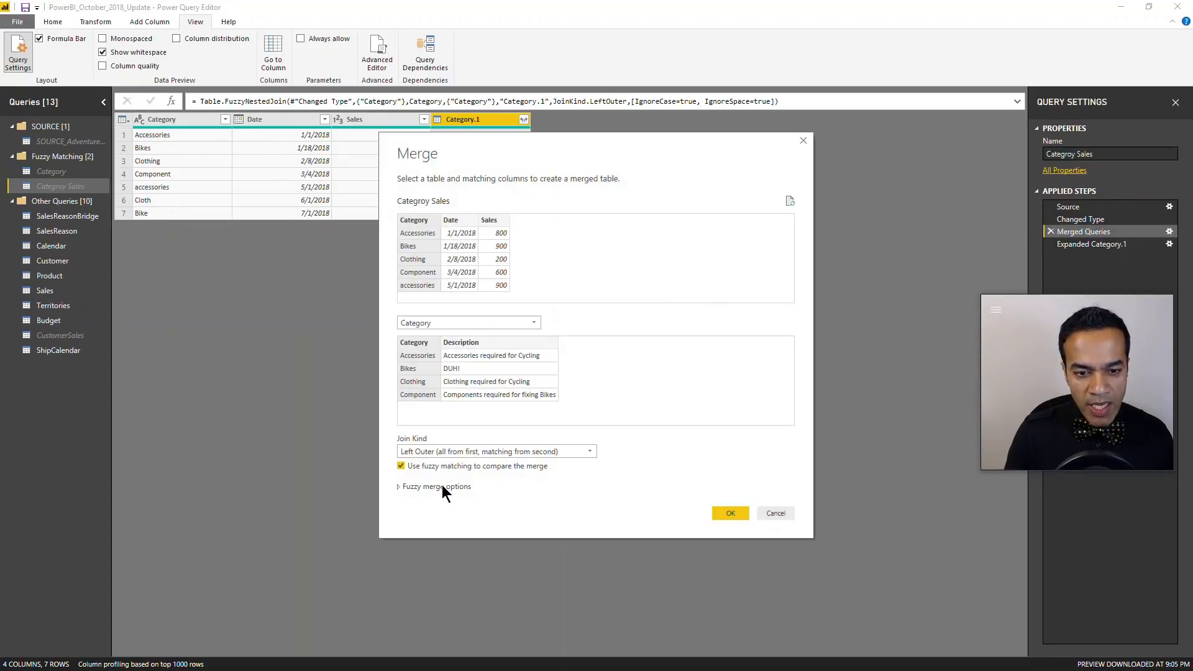
left_click(443, 488)
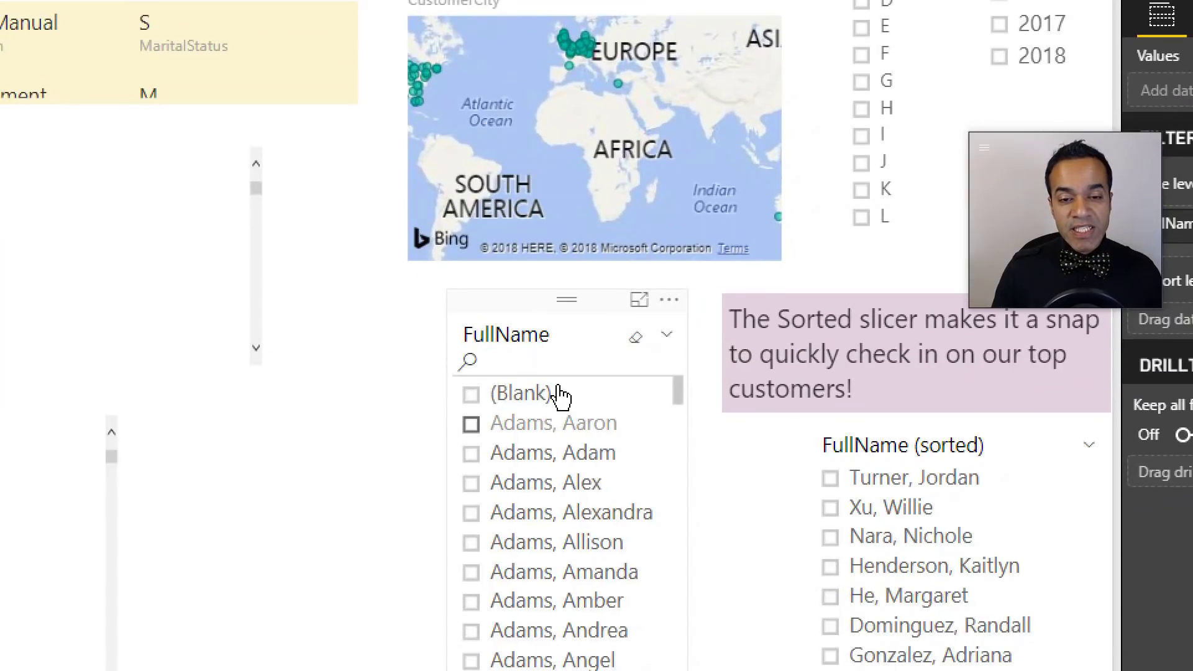
Filter to one customer, then expand the FullName page-level filter card and focus its search box
left_click(557, 415)
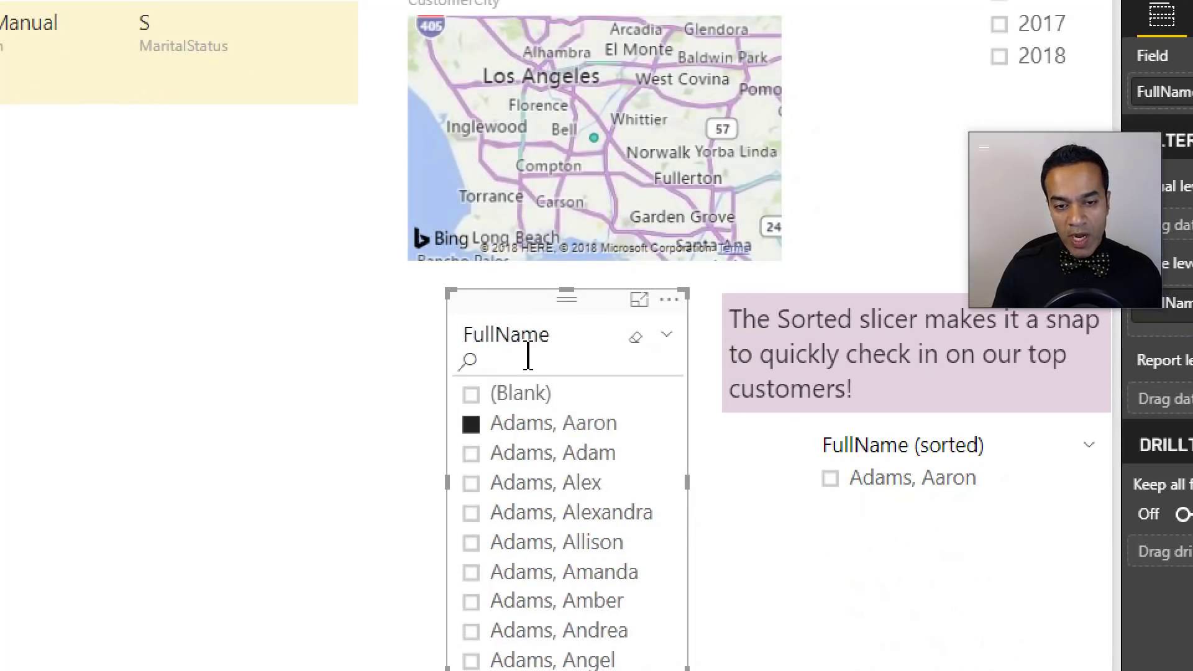
left_click(476, 360)
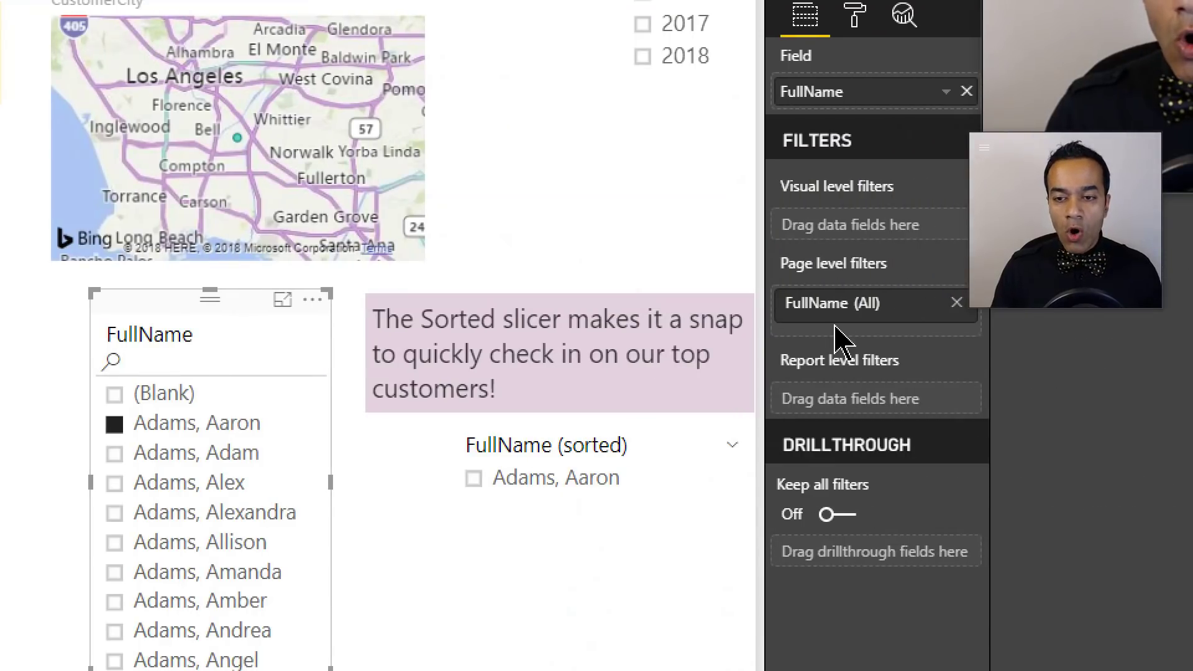
left_click(926, 307)
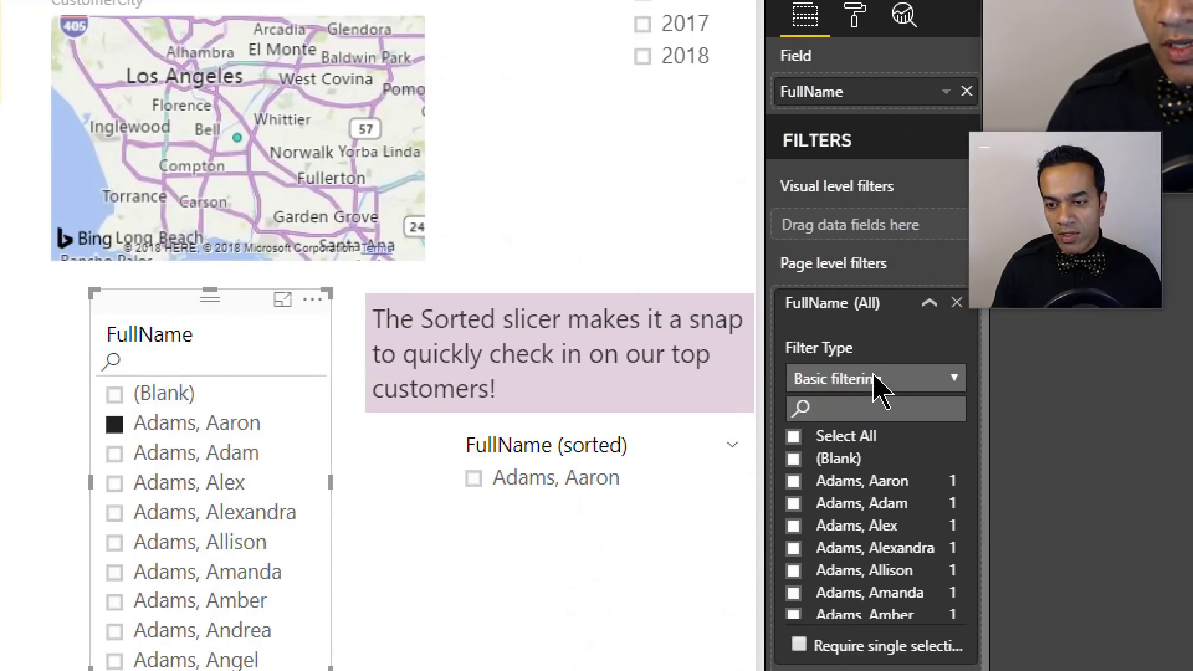
left_click(844, 408)
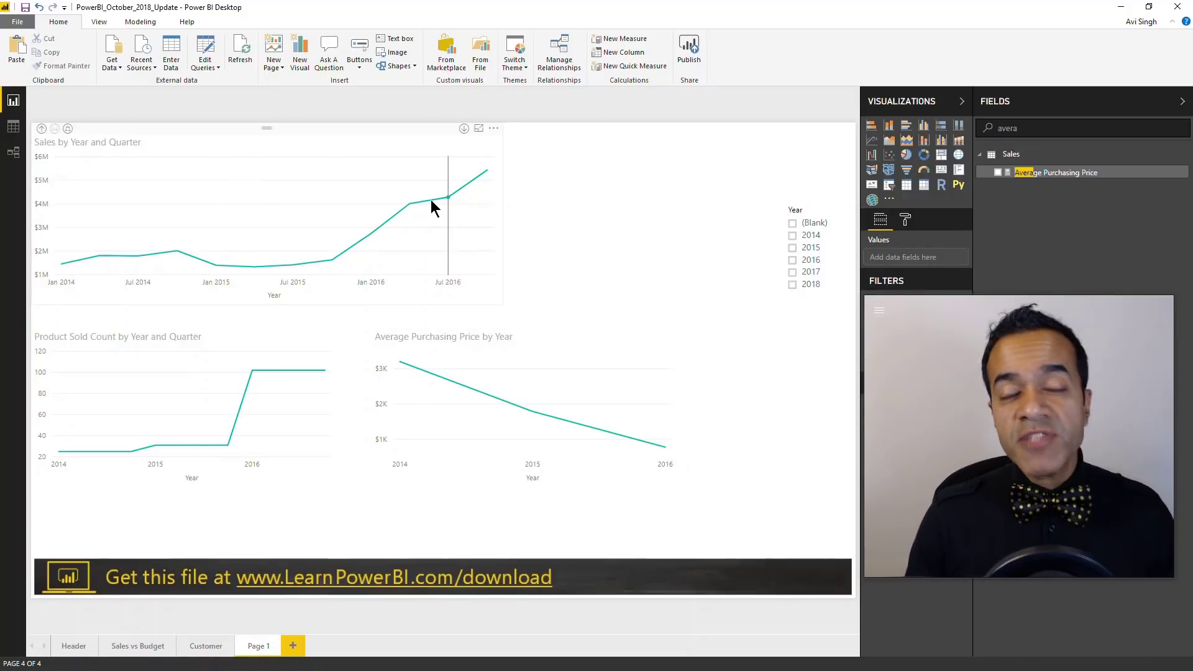
Explain the 46.09% Sales increase at the 2016 Qtr 2 point with Analyze
mouse_move(434, 207)
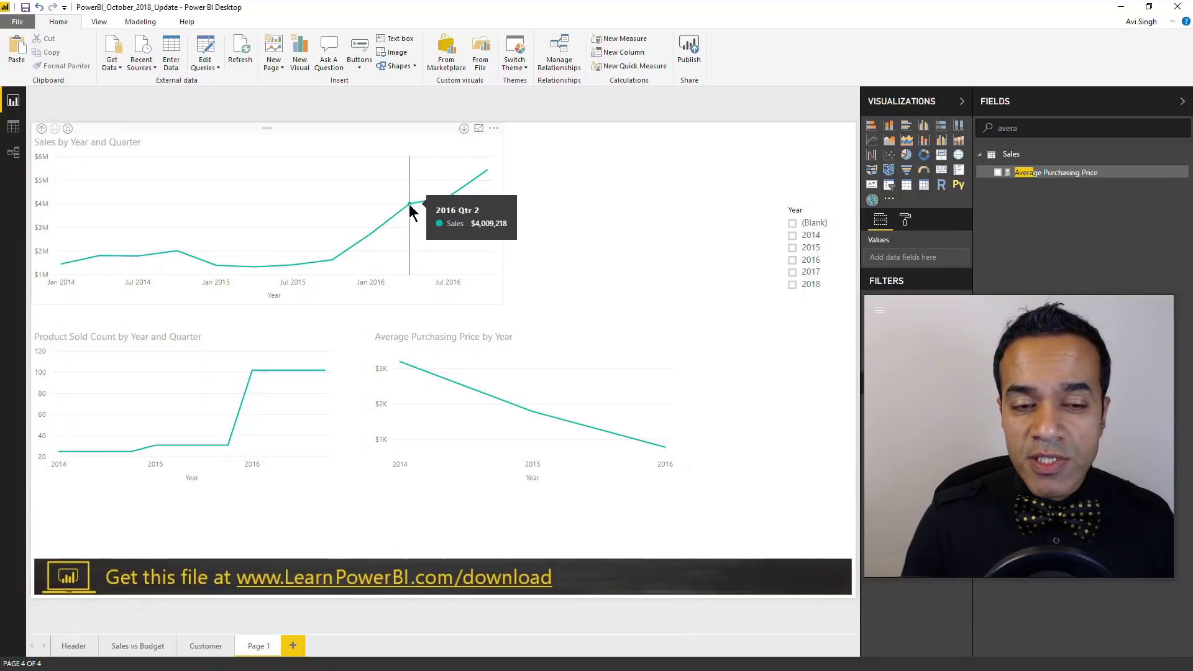
right_click(410, 211)
mouse_move(458, 300)
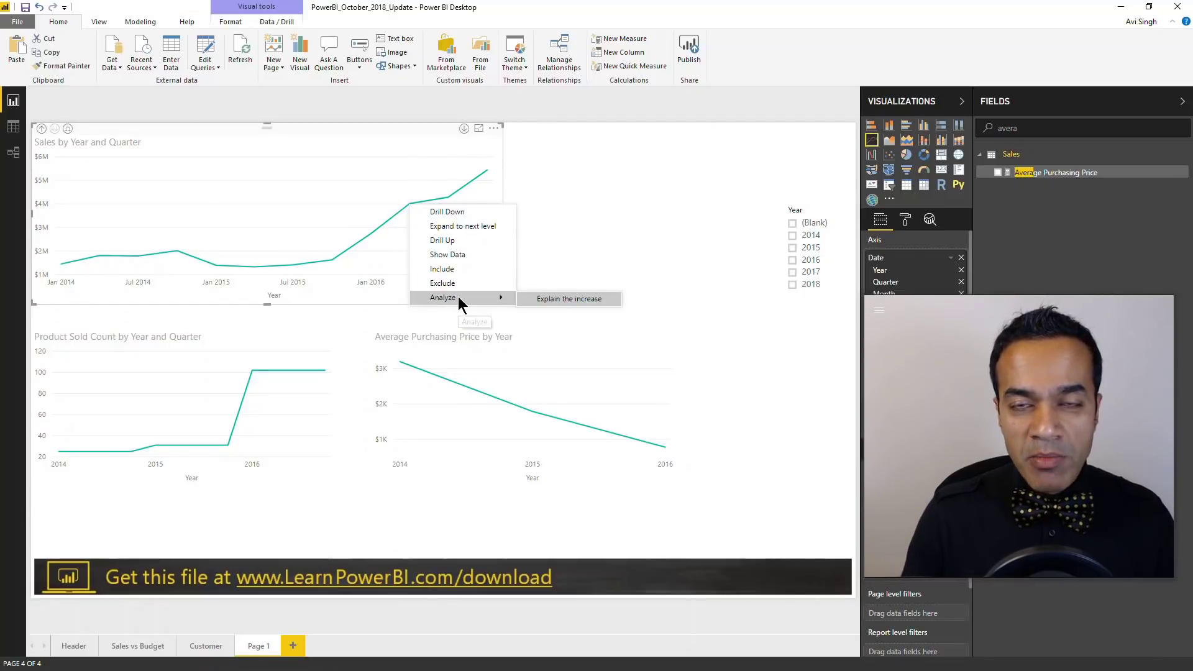
left_click(569, 304)
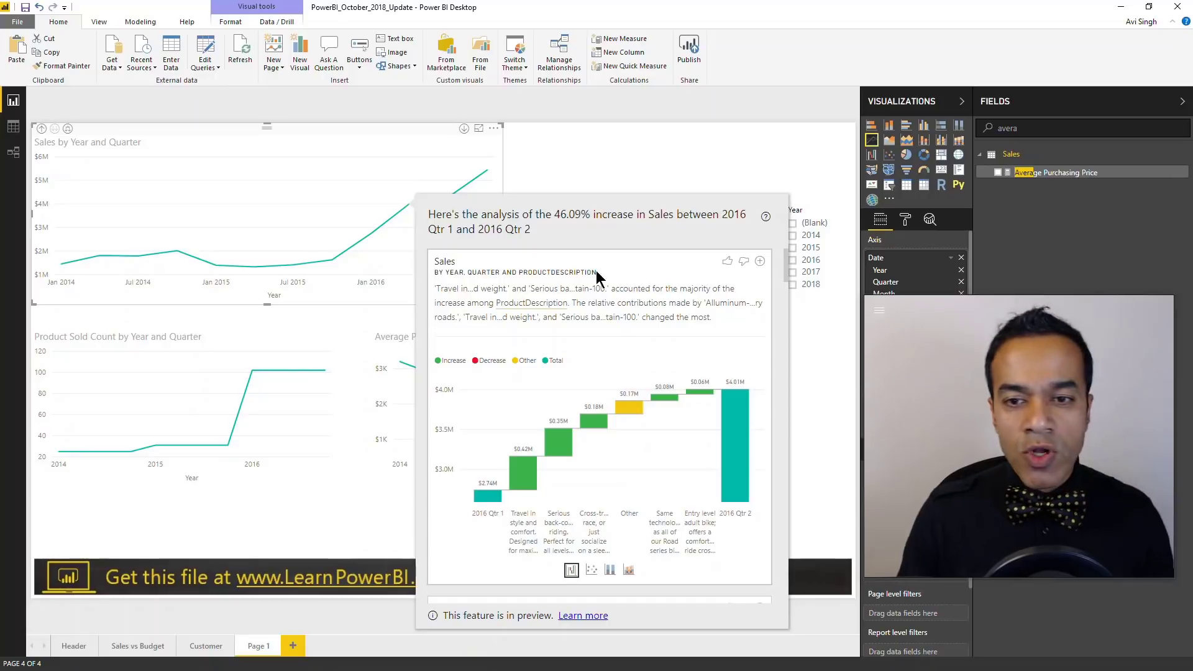
Scroll through the cards explaining the 2016 Qtr 1 to Qtr 2 increase
scroll(624, 320, "down", 3)
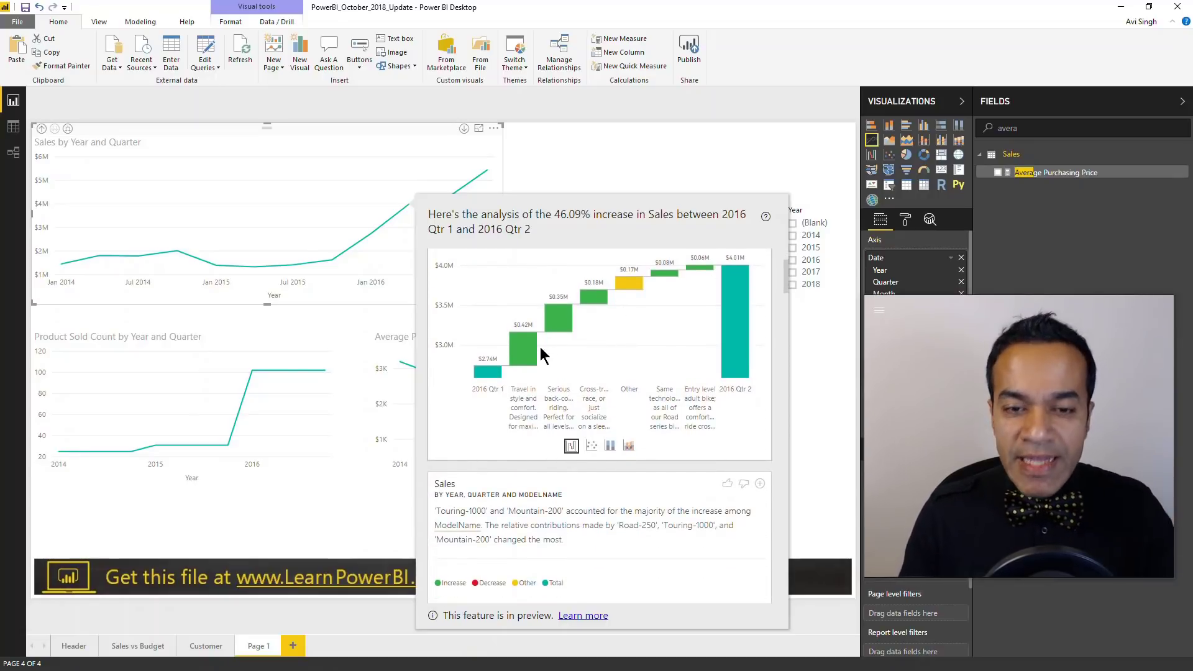
mouse_move(527, 351)
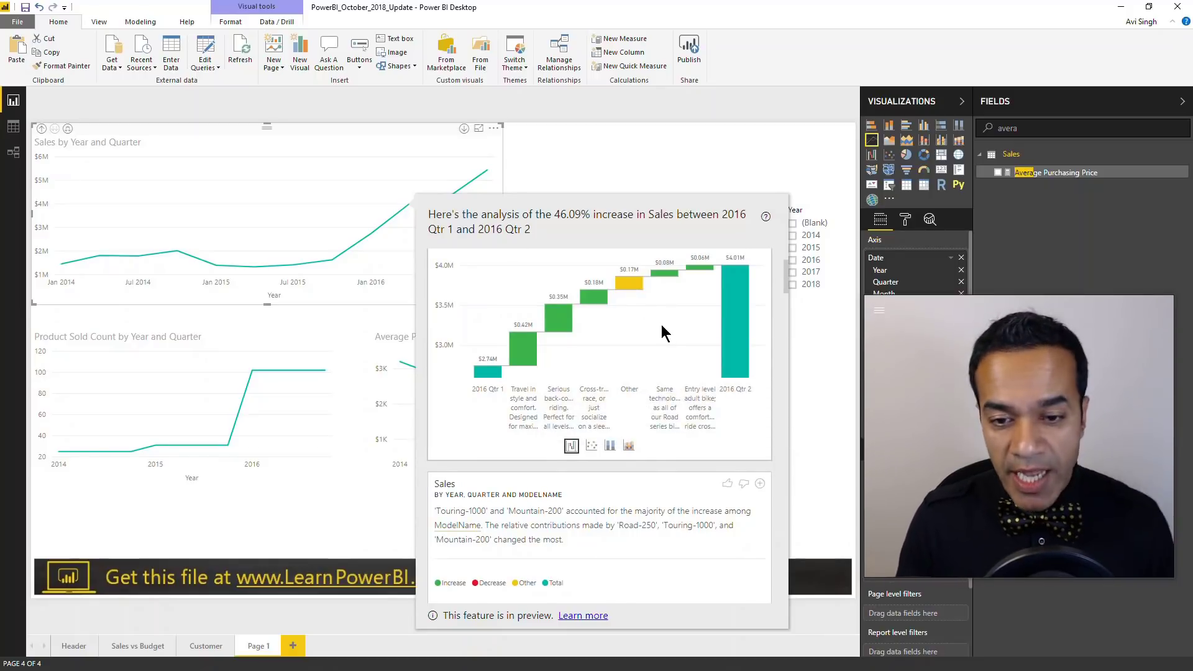
scroll(662, 329, "down", 2)
scroll(663, 332, "down", 7)
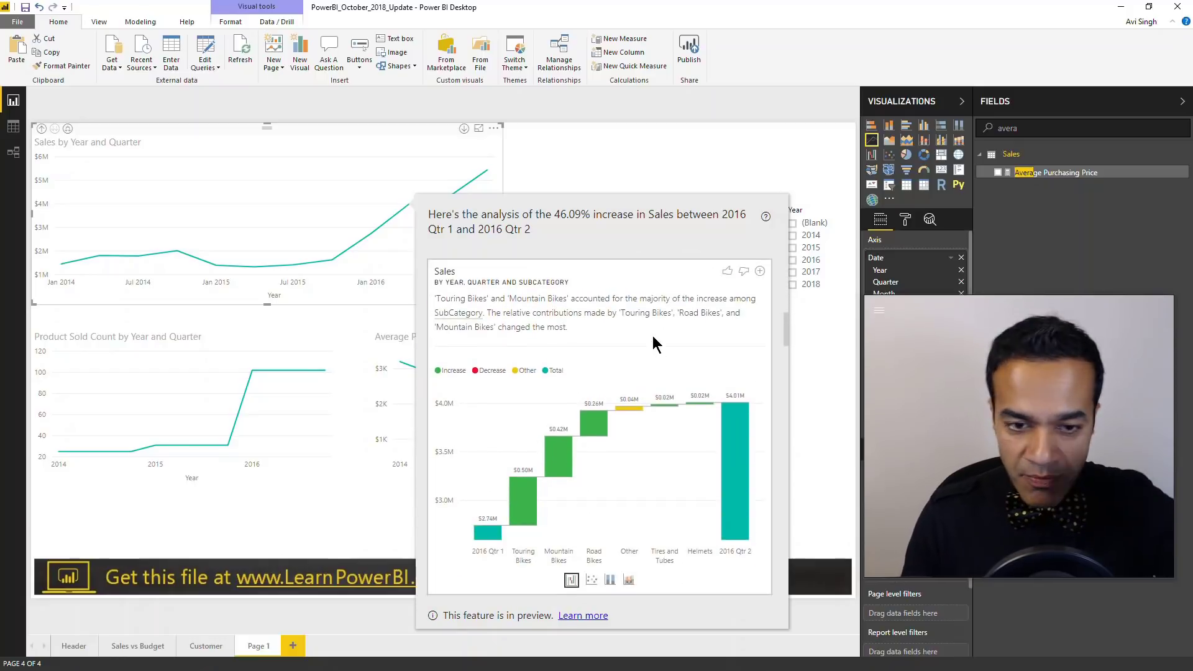
scroll(654, 344, "down", 10)
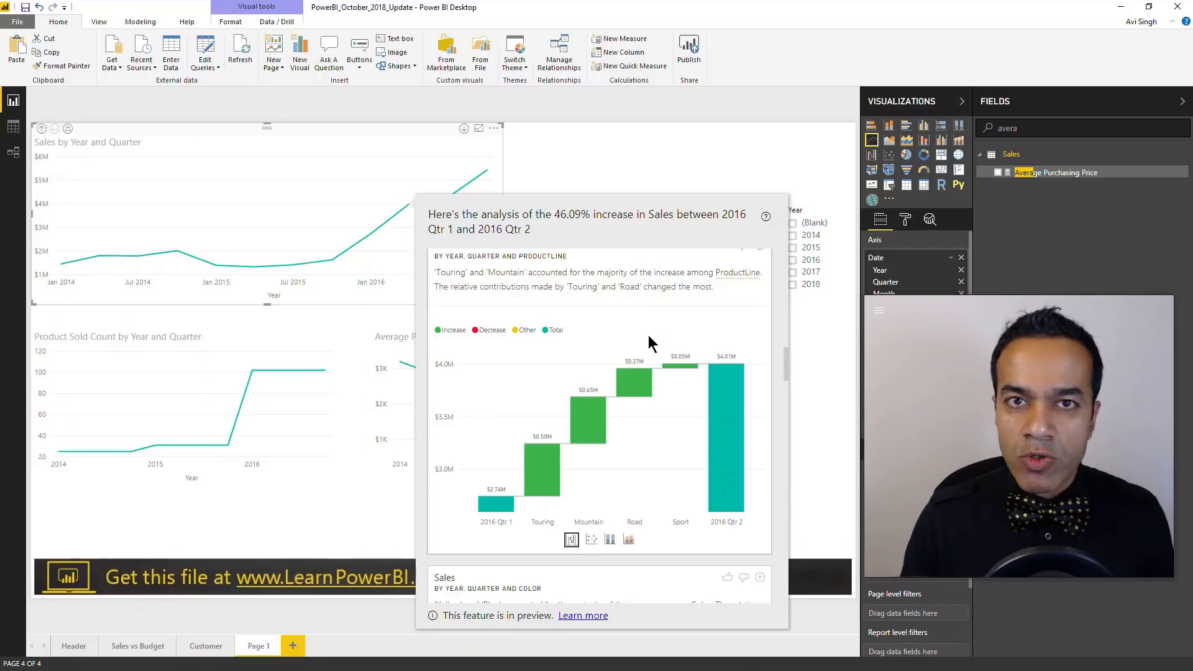
scroll(651, 343, "up", 5)
scroll(651, 343, "down", 5)
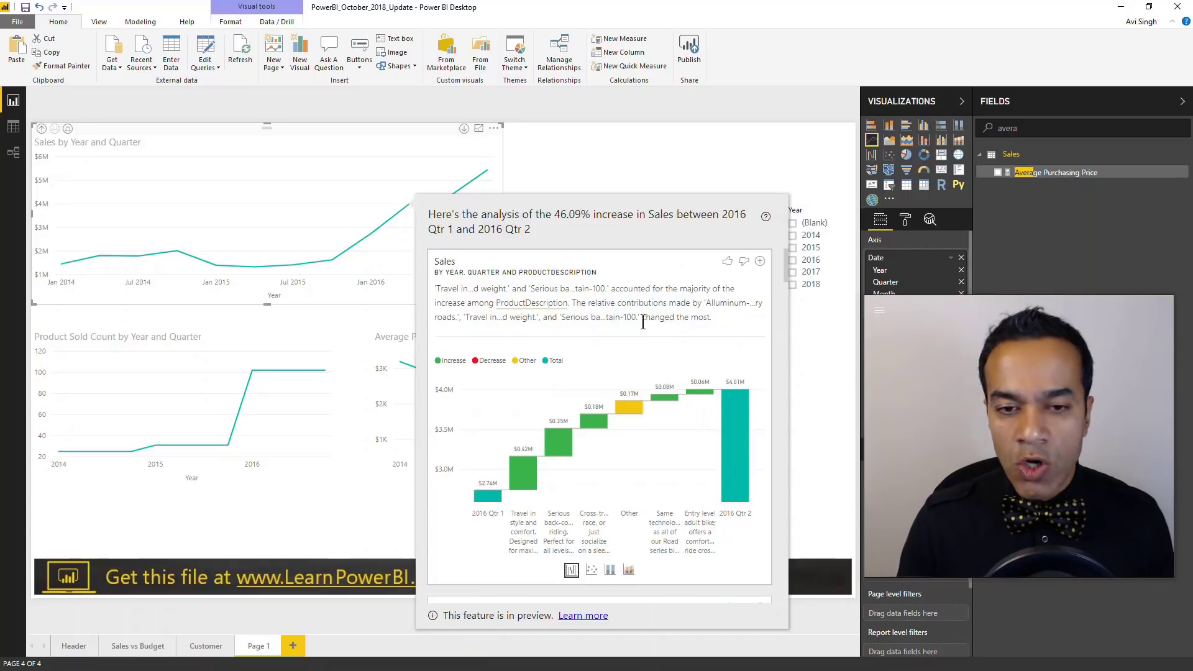
scroll(646, 332, "down", 2)
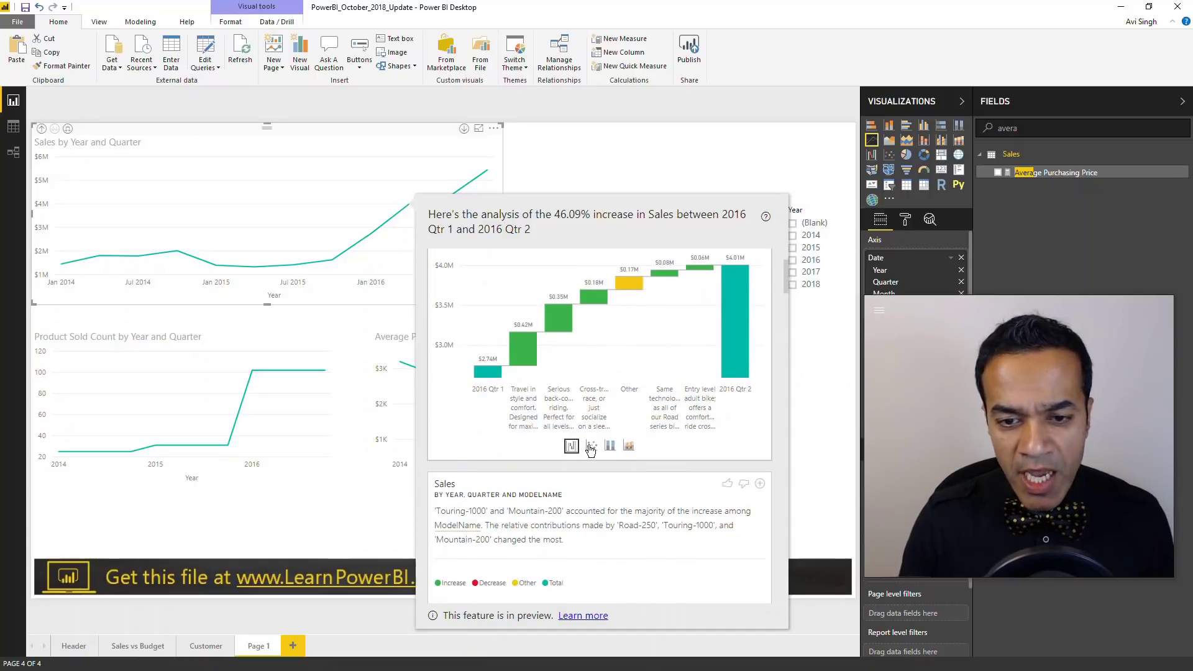
Try the 100% stacked column view, return to waterfall, and close the increase analysis
left_click(591, 446)
left_click(609, 446)
left_click(570, 446)
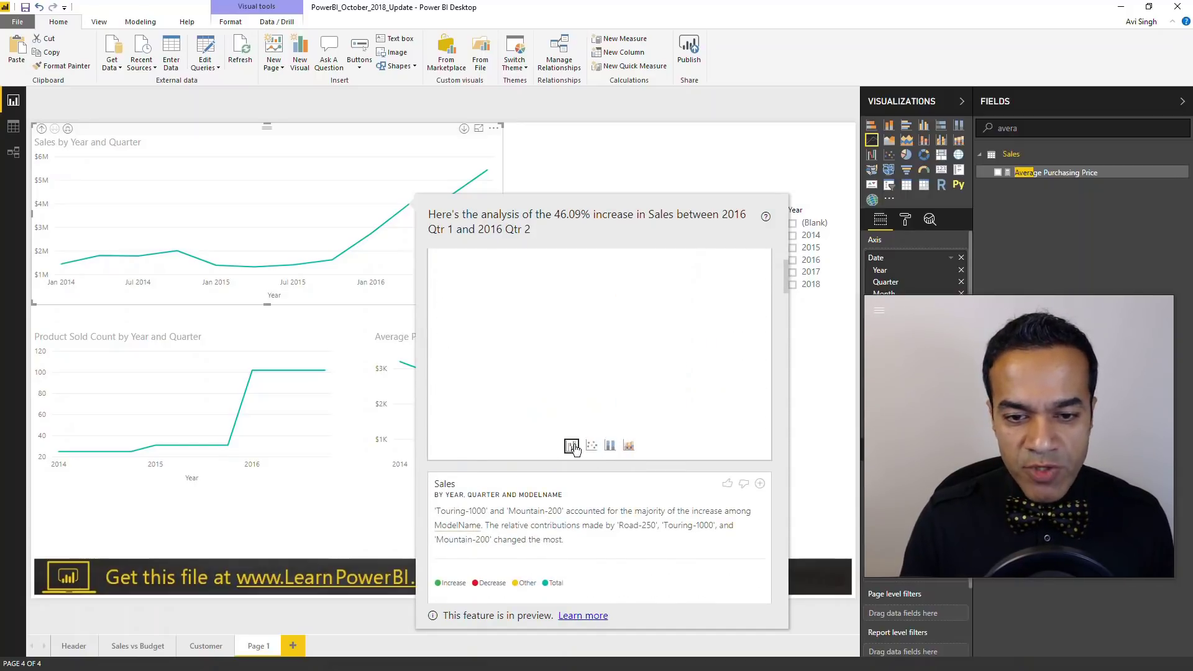
left_click(718, 177)
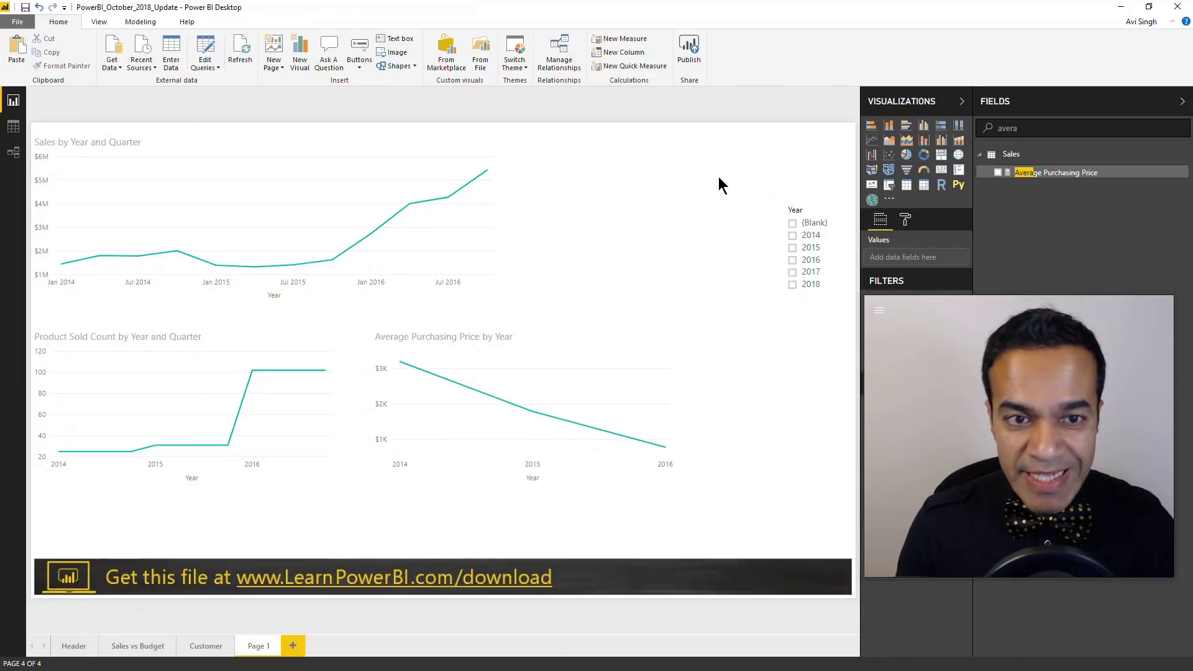
mouse_move(412, 209)
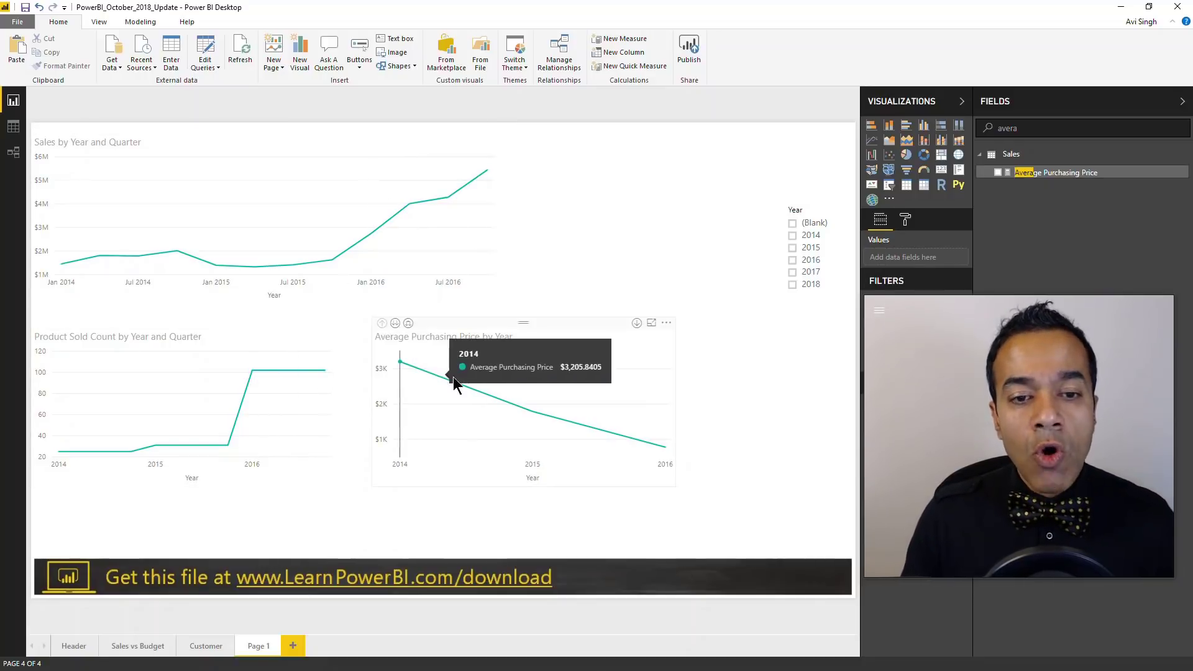
Explain the 56.66% drop in Average Purchasing Price at the 2016 point
right_click(665, 452)
mouse_move(724, 541)
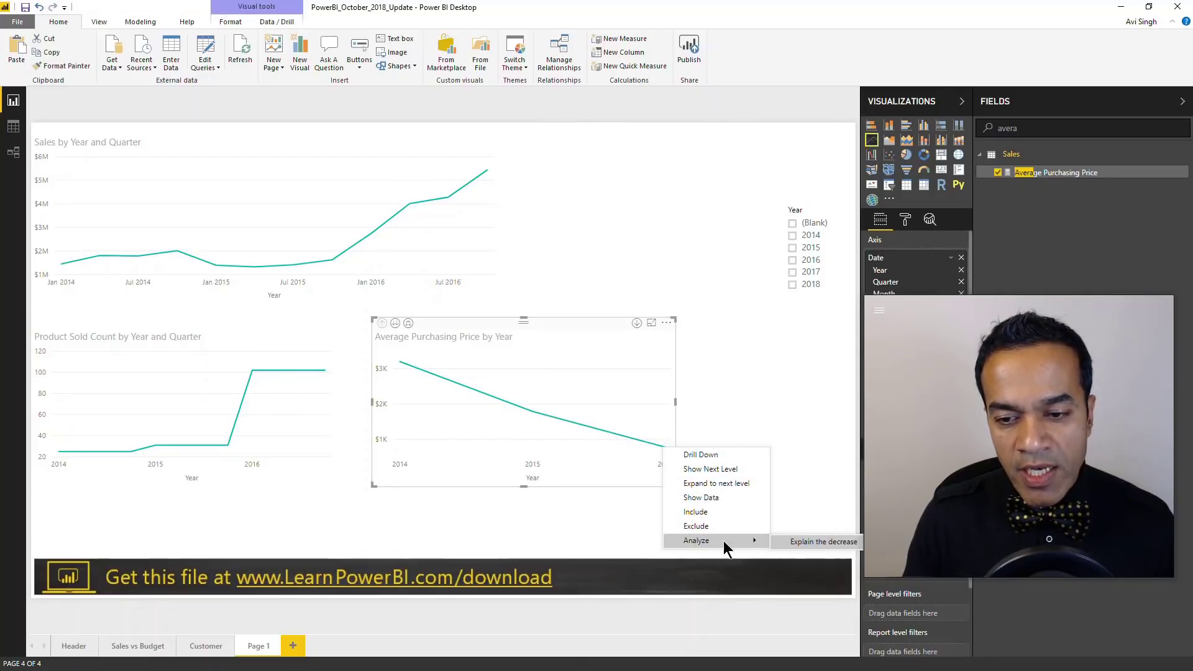
left_click(797, 541)
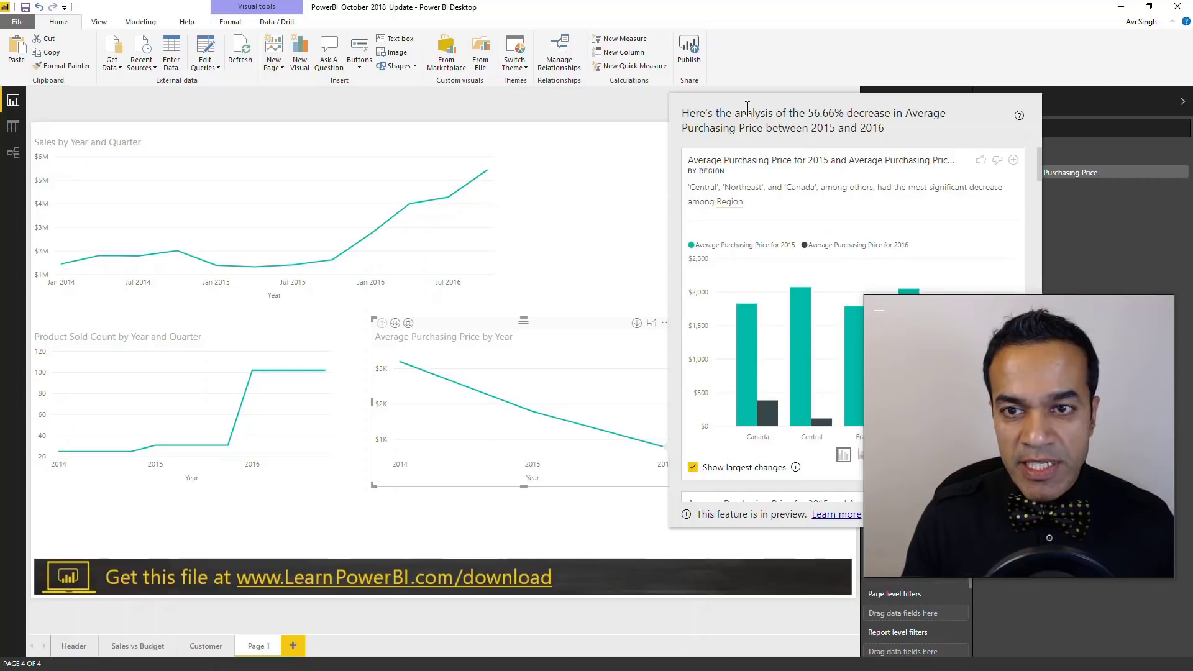